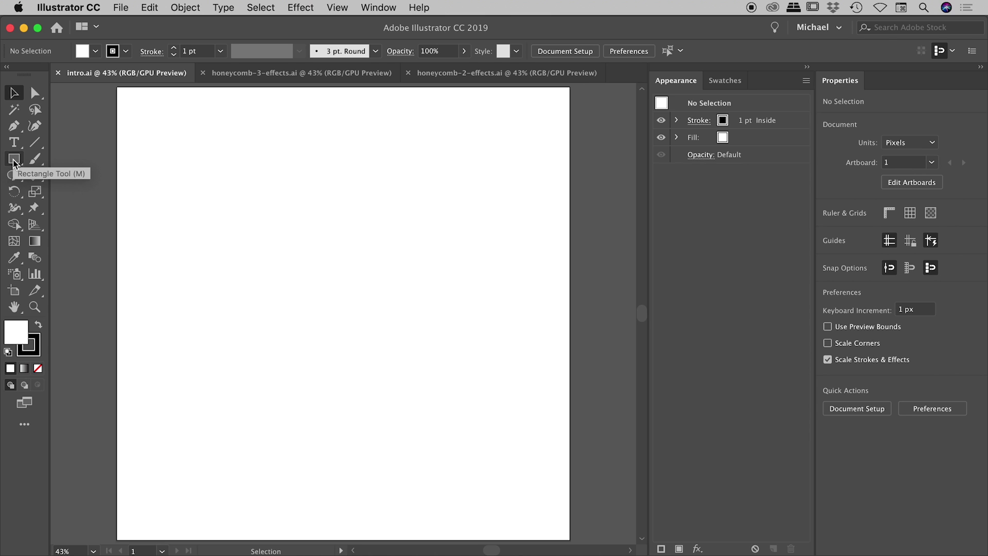
- Draw a six-sided hexagon, about 405.3 × 351 px, on the intro.ai artboard with the Polygon Tool
left_click(14, 163)
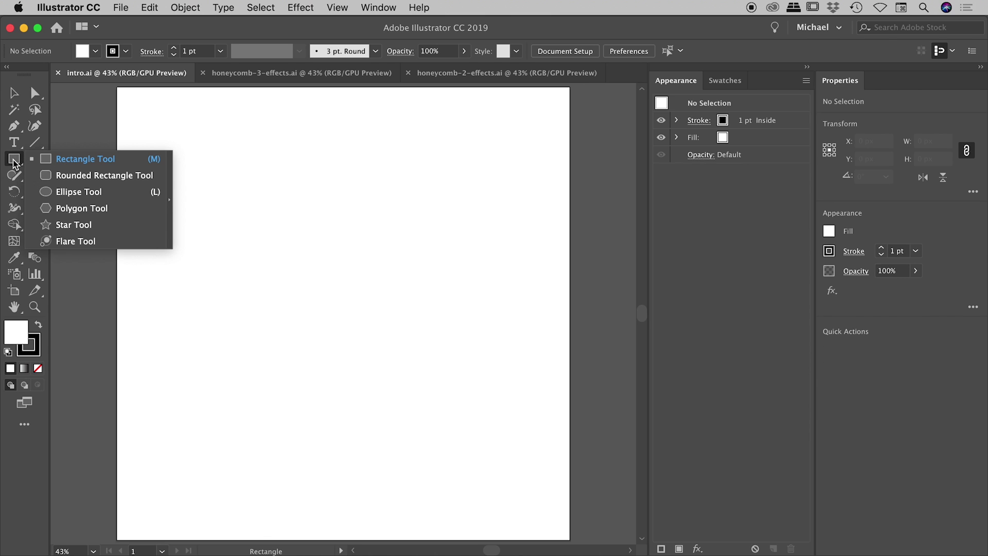
left_click(73, 208)
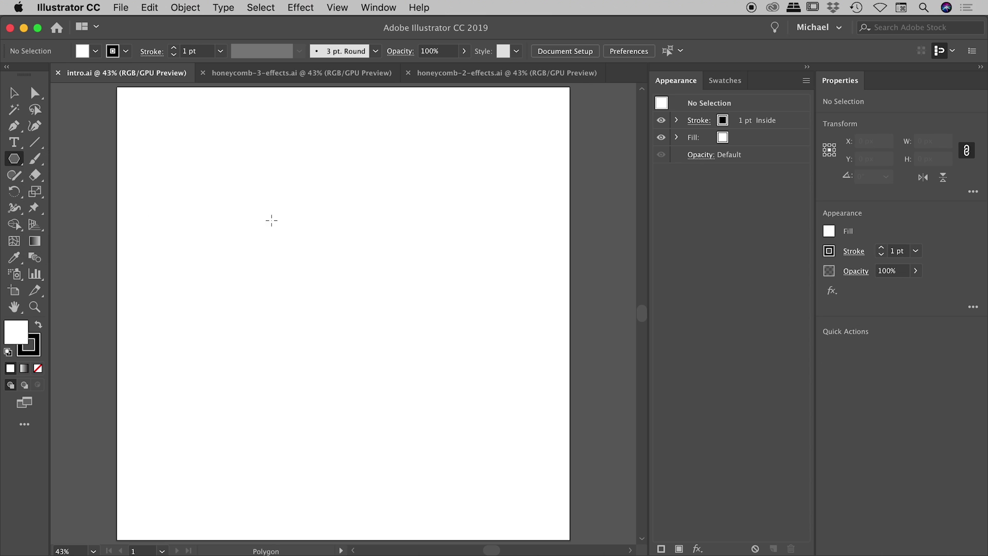
left_click_drag(266, 230, 300, 282)
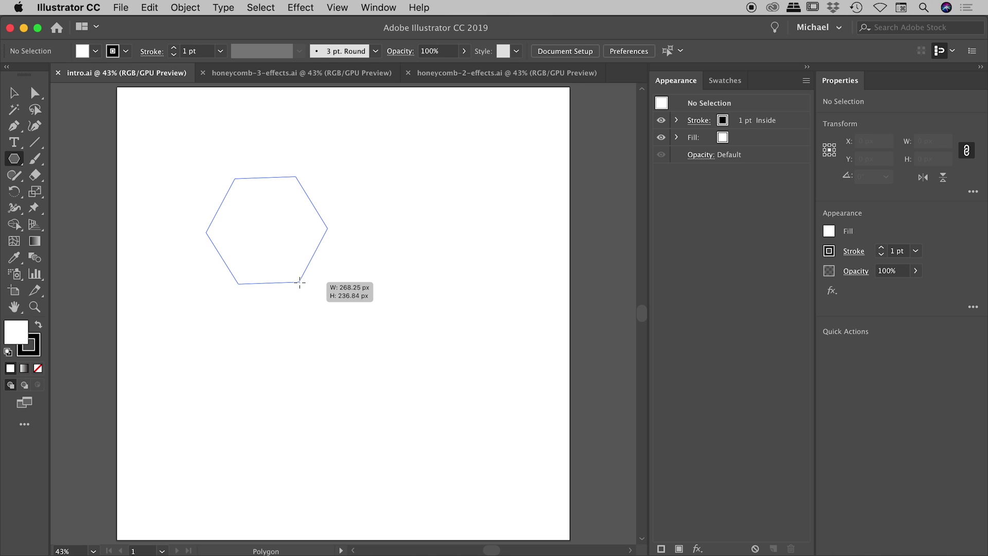
key("Up")
key("Up")
key("Up")
key("Up")
mouse_move(300, 282)
left_mouse_down()
mouse_move(322, 260)
mouse_move(297, 289)
mouse_move(315, 299)
mouse_move(291, 296)
mouse_move(318, 307)
left_mouse_up()
key("Down")
key("Down")
key("Down")
key("Down")
key("Down")
key("Down")
key("Down")
key("Up")
key("Up")
key("Up")
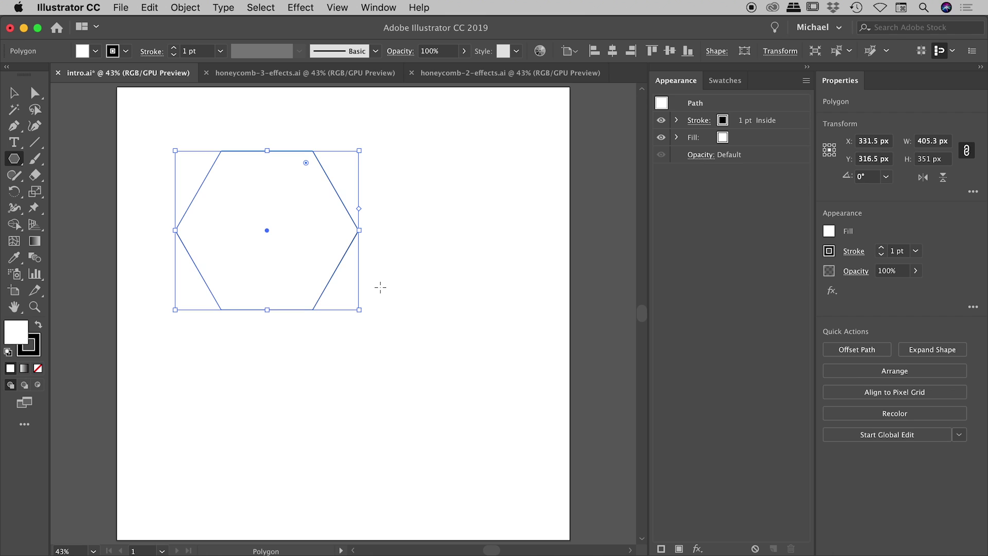
- Review the hexagon's white fill and 1 pt stroke in the Swatches and Appearance panels
left_click(720, 82)
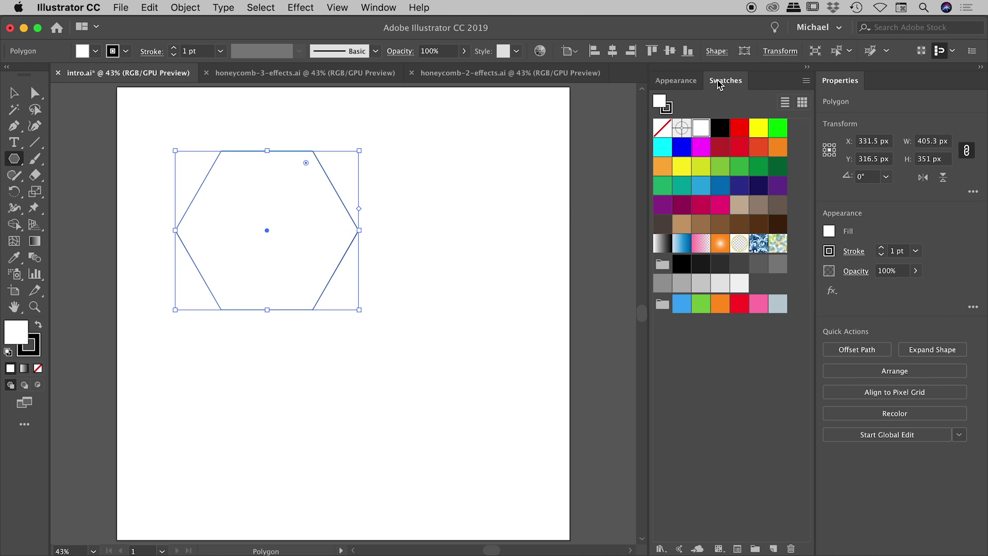
left_click(683, 82)
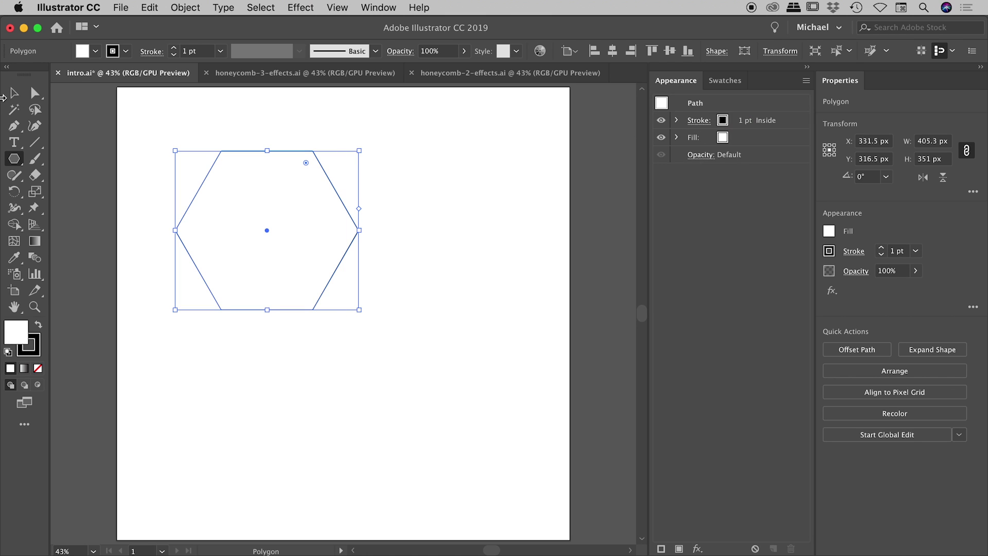
left_click(14, 93)
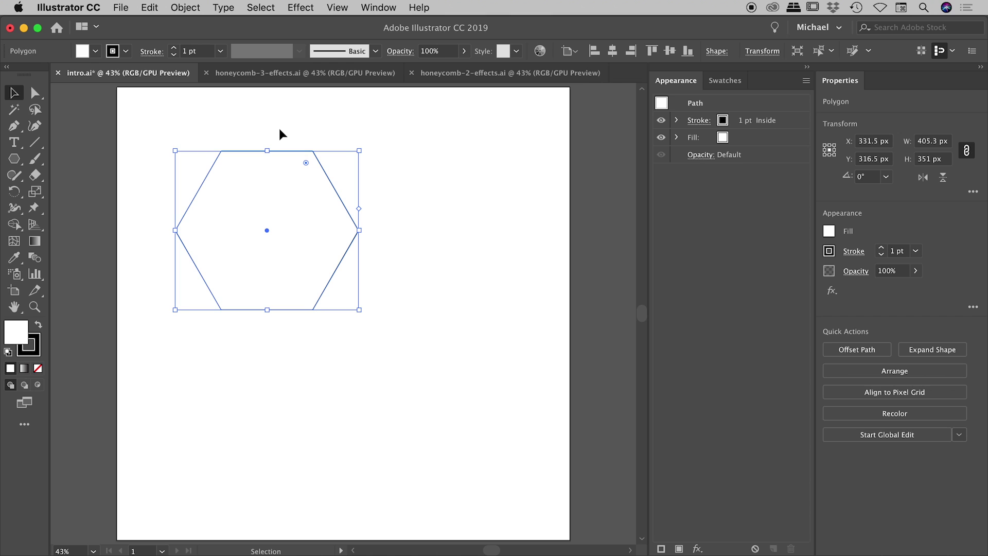
- Select the orange hexagon in honeycomb-3-effects.ai and confirm its size of 92.376 × 80 px
left_click(283, 75)
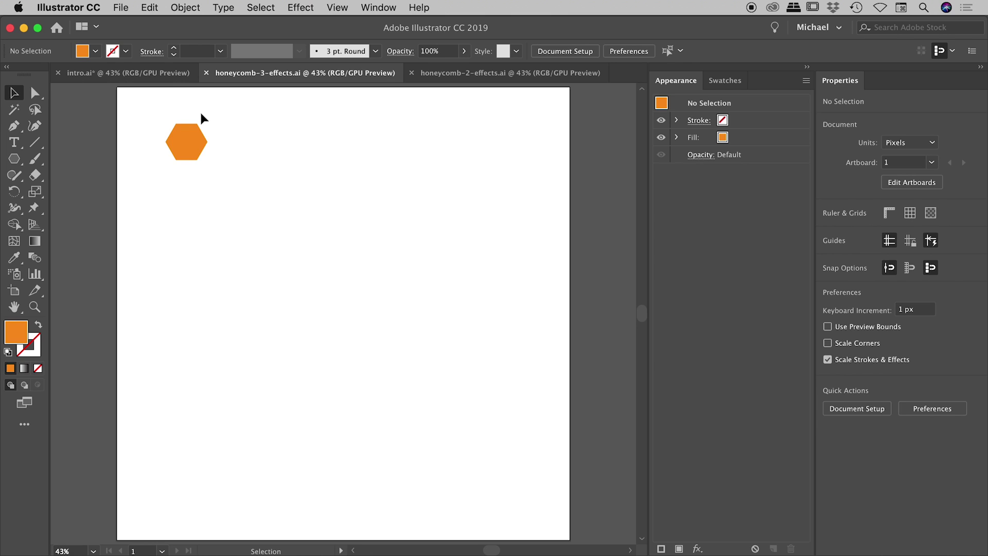
left_click_drag(260, 106, 104, 242)
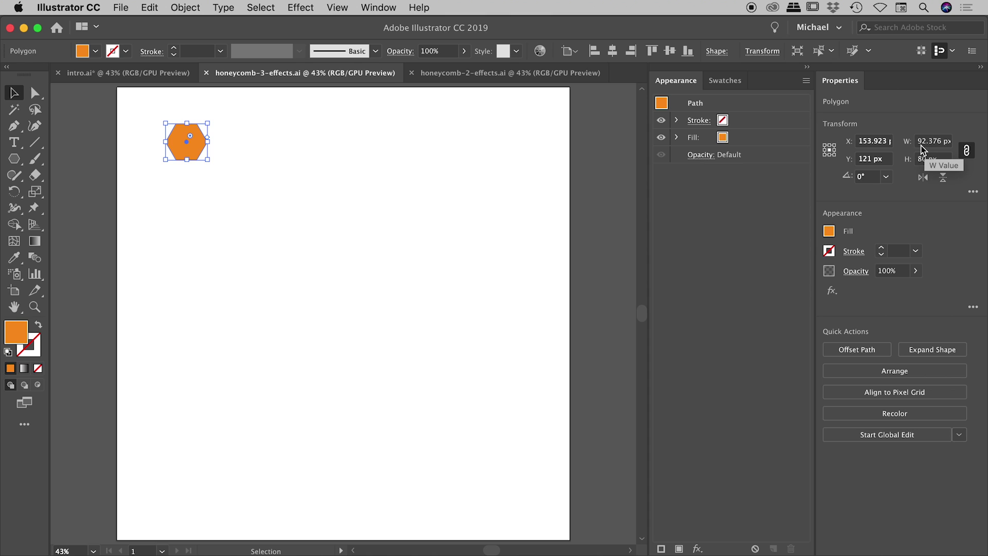
left_click(934, 144)
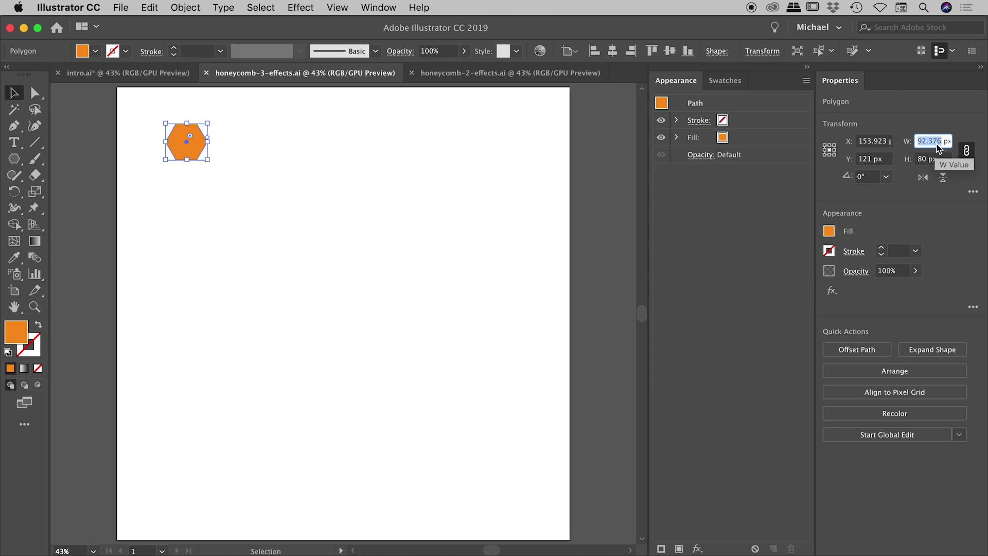
left_click(936, 142)
double_click(936, 142)
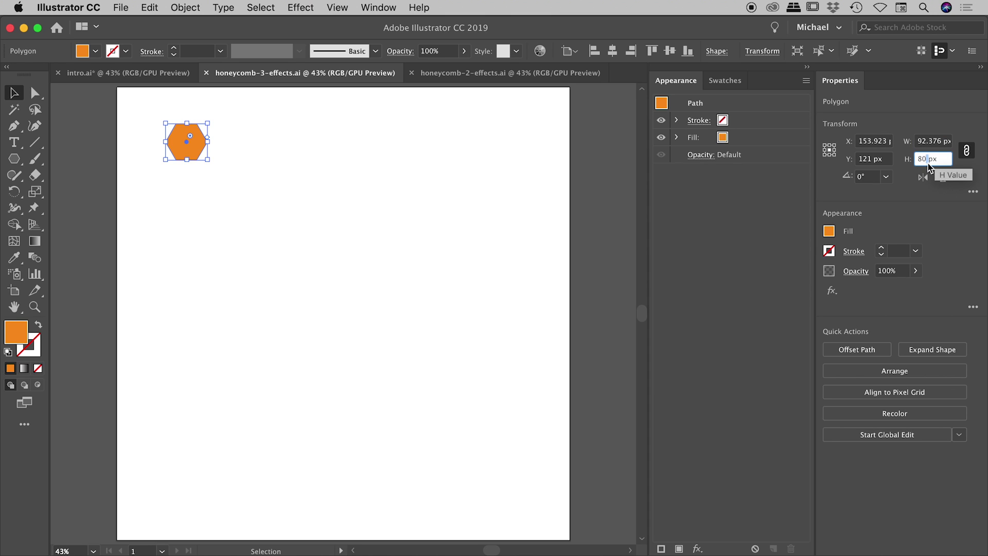
double_click(928, 159)
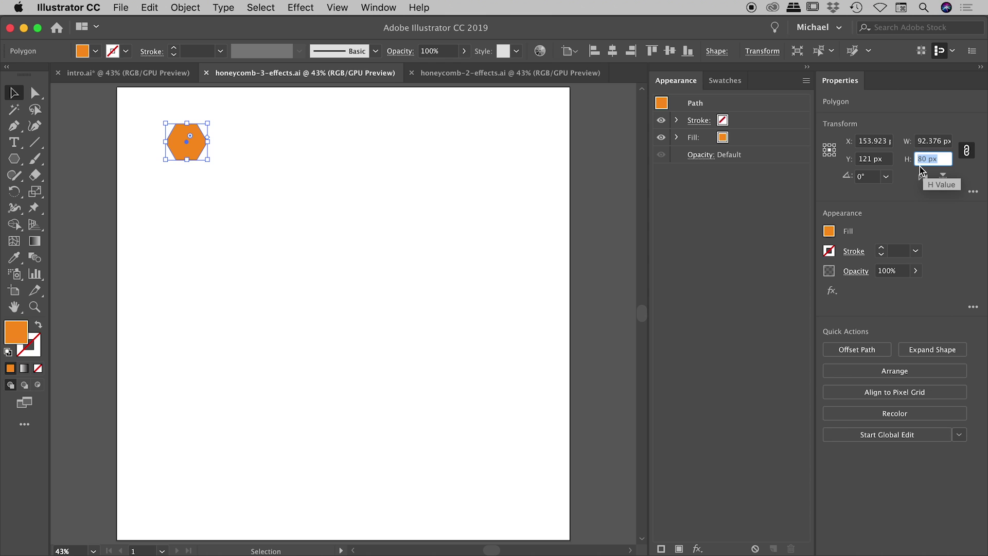
left_click(932, 141)
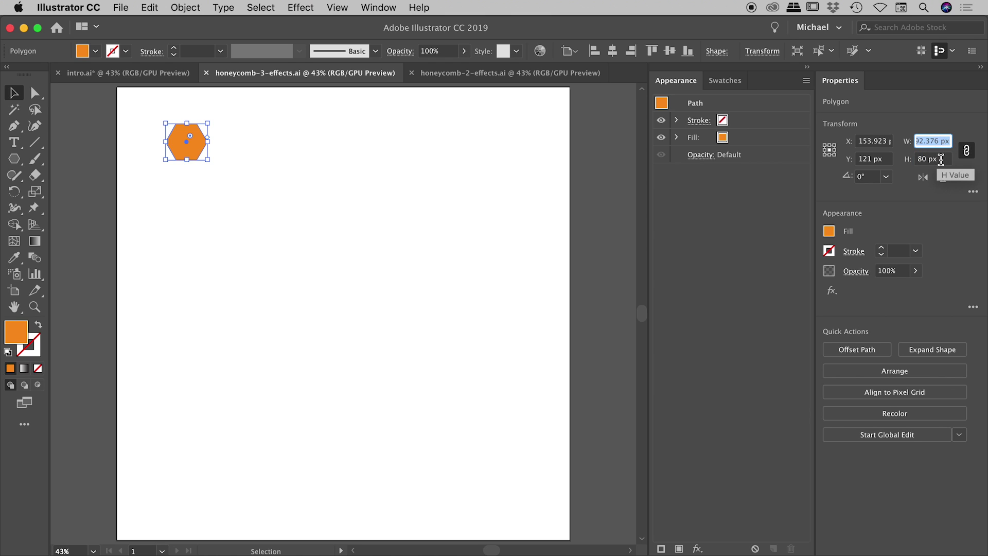
left_click(942, 158)
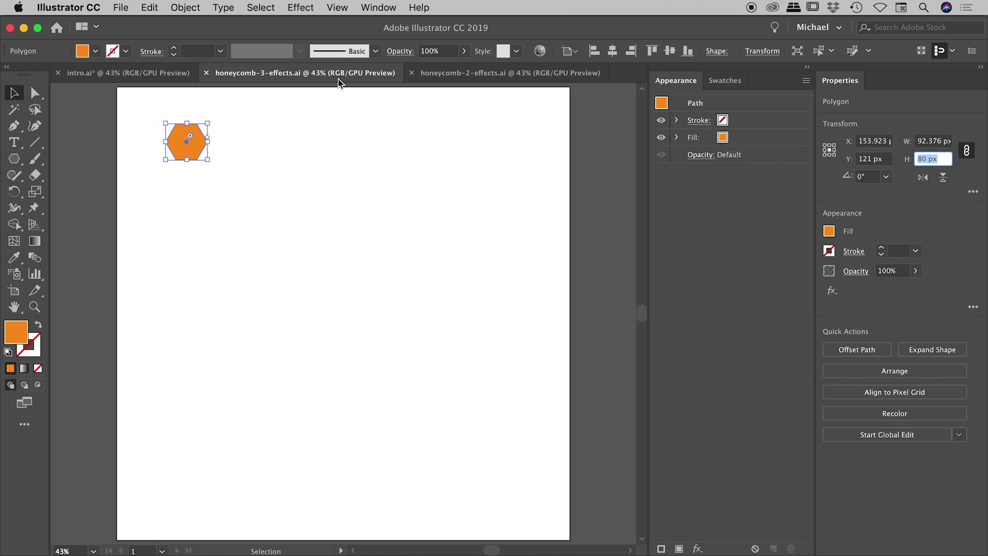
- Open the Transform effect dialog from Effect > Distort & Transform for the hexagon
left_click(306, 7)
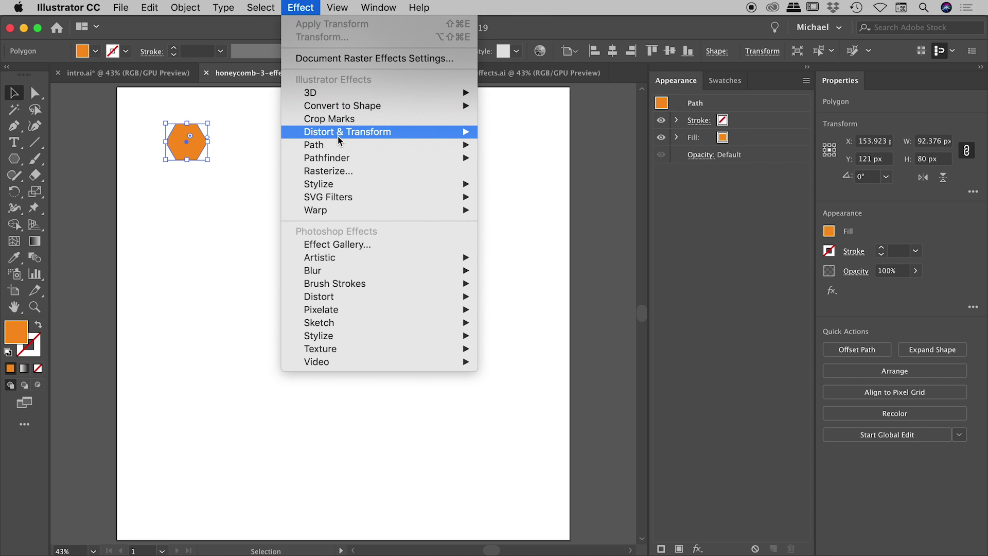
mouse_move(340, 140)
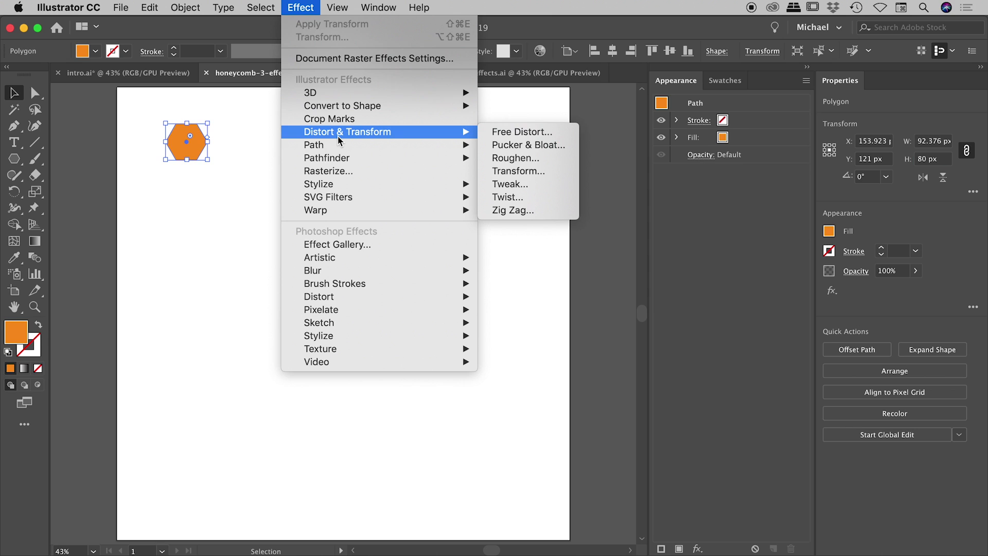
left_click(510, 172)
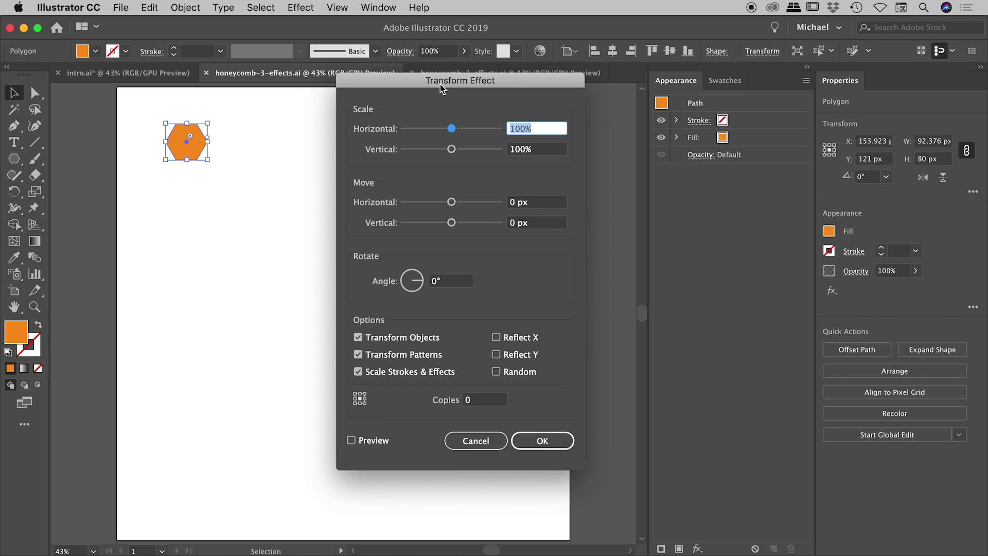
left_click_drag(440, 84, 435, 49)
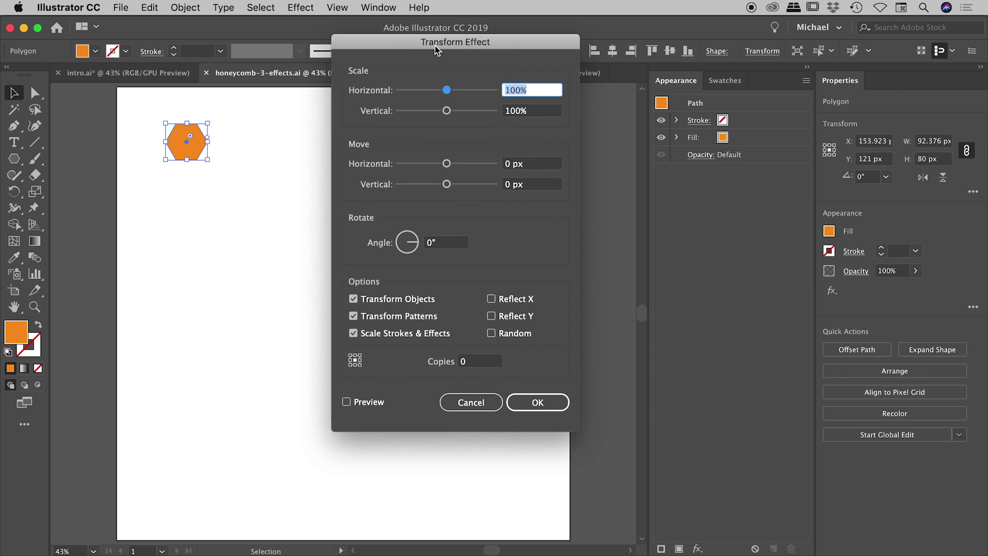
left_click_drag(434, 45, 435, 59)
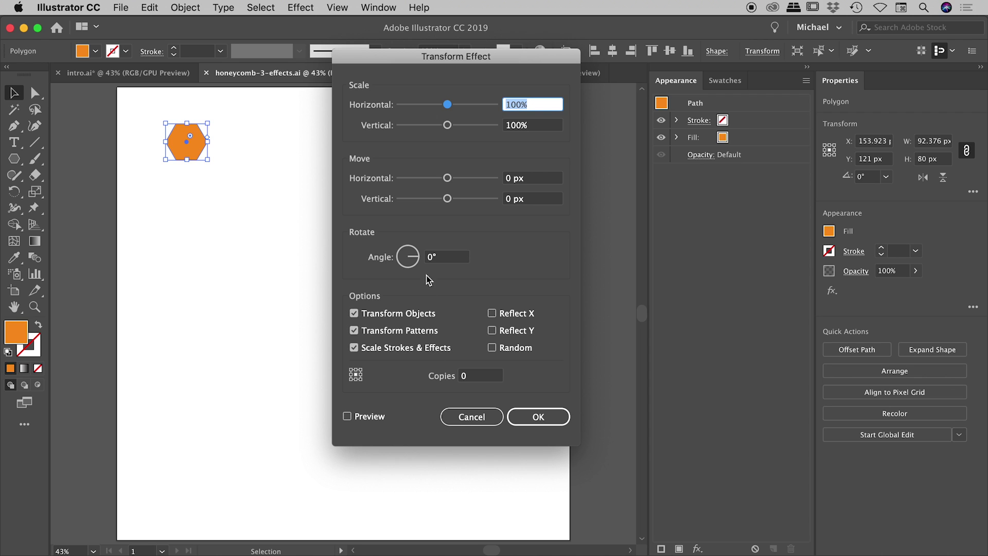
- Set Move Horizontal 77 px, Vertical 45 px and Copies 1, with Preview on
left_click_drag(447, 179, 465, 178)
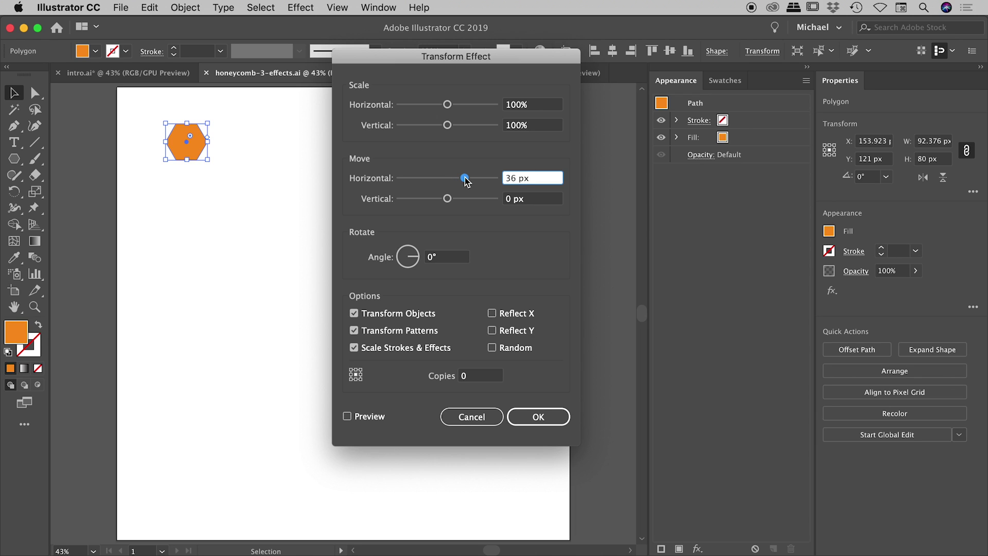
left_click(363, 420)
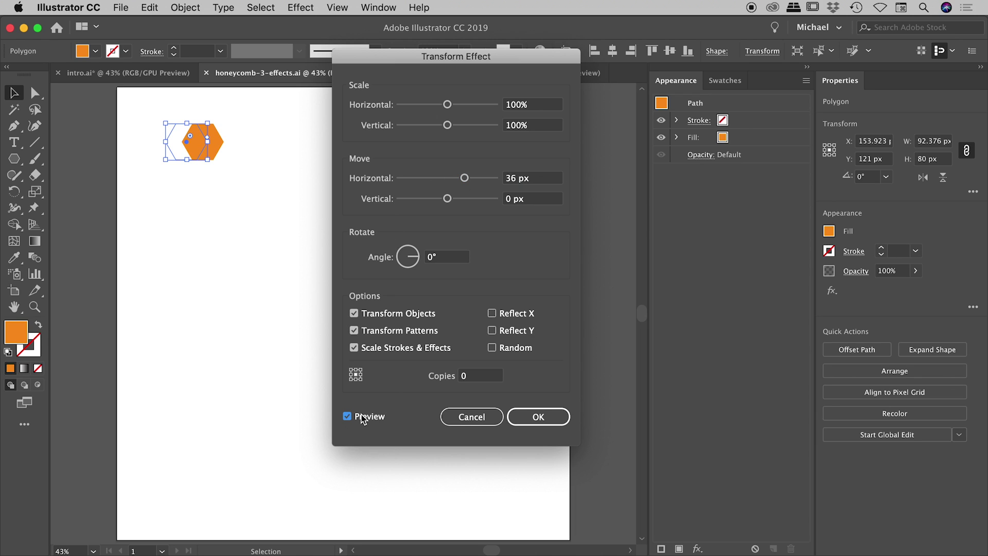
left_click_drag(464, 179, 465, 202)
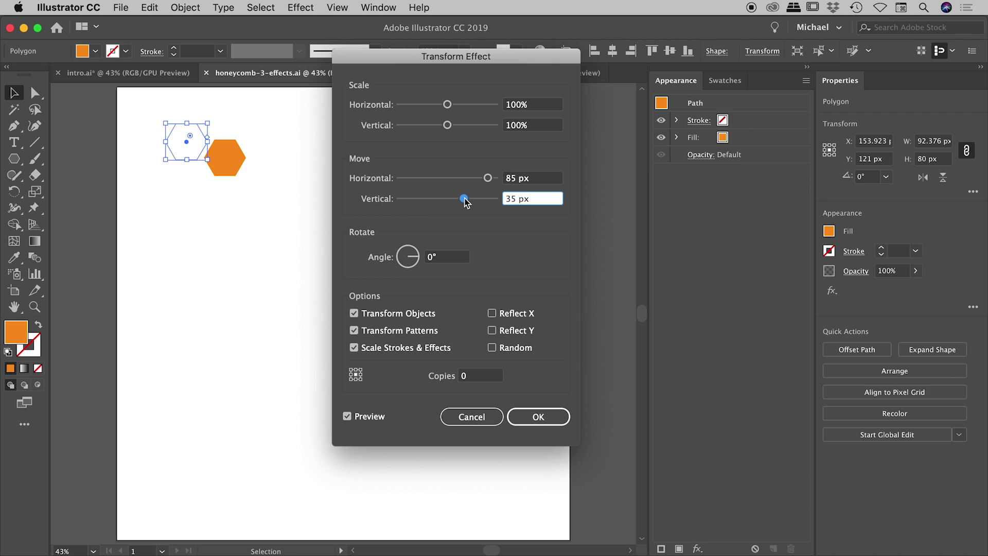
left_click(488, 178)
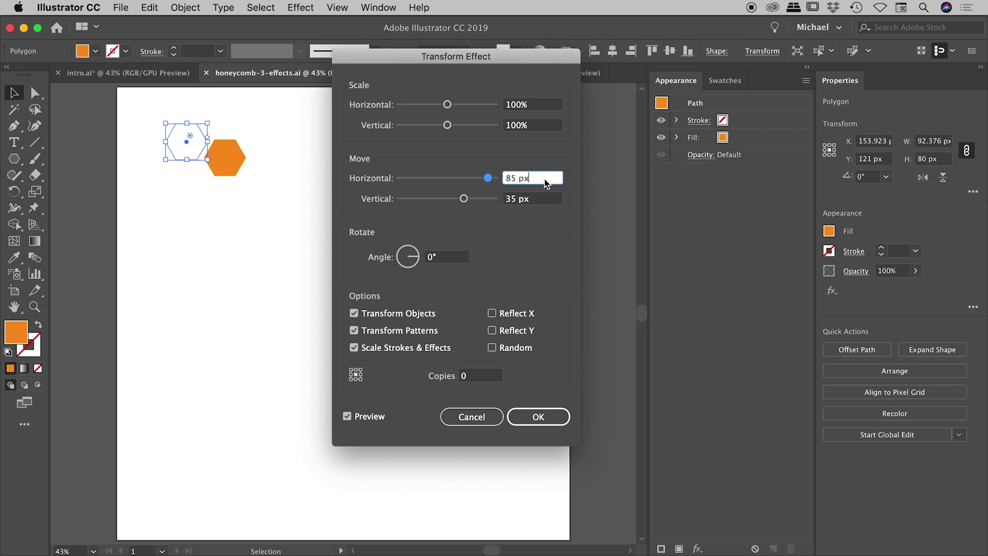
type("77")
key("Tab")
type("45")
key("Tab")
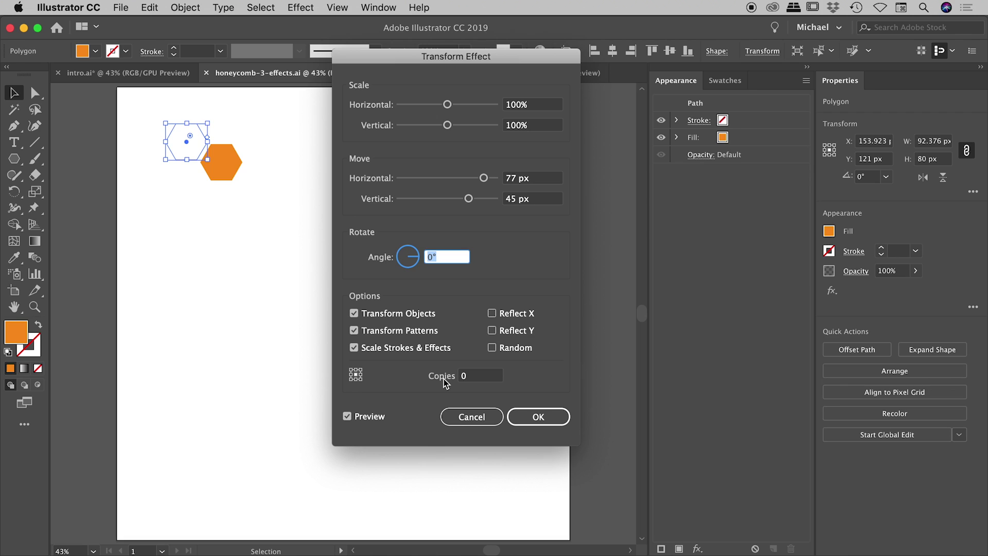
left_click(482, 376)
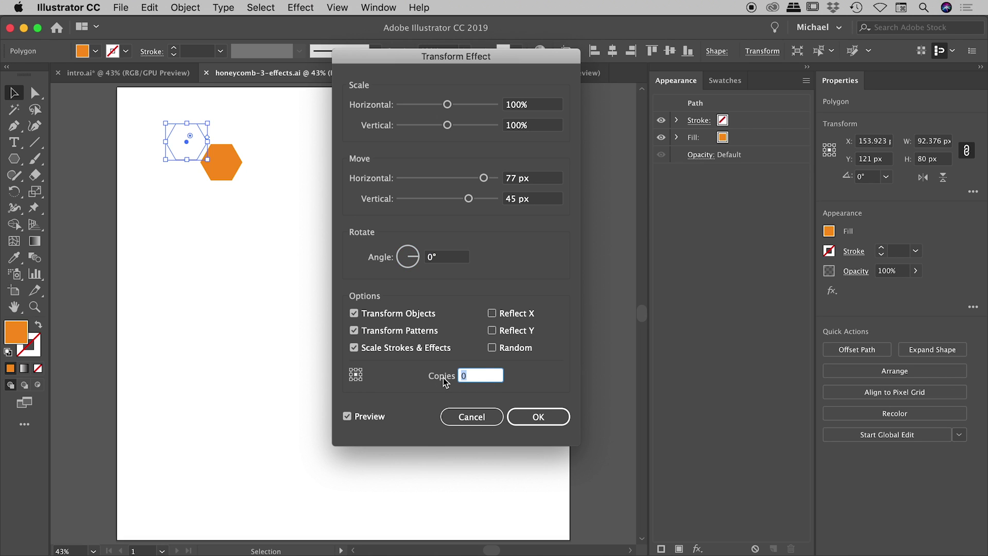
type("1")
key("Tab")
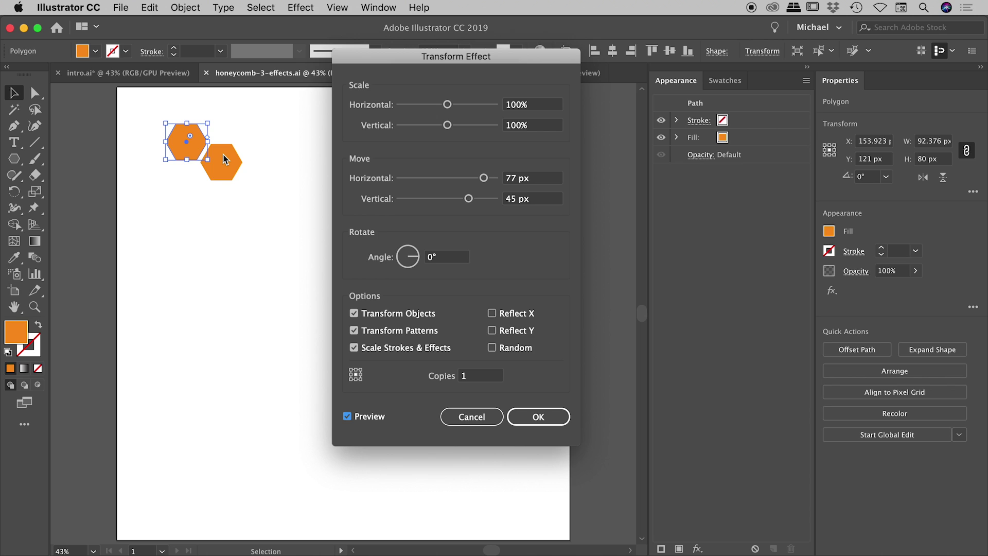
left_click(536, 415)
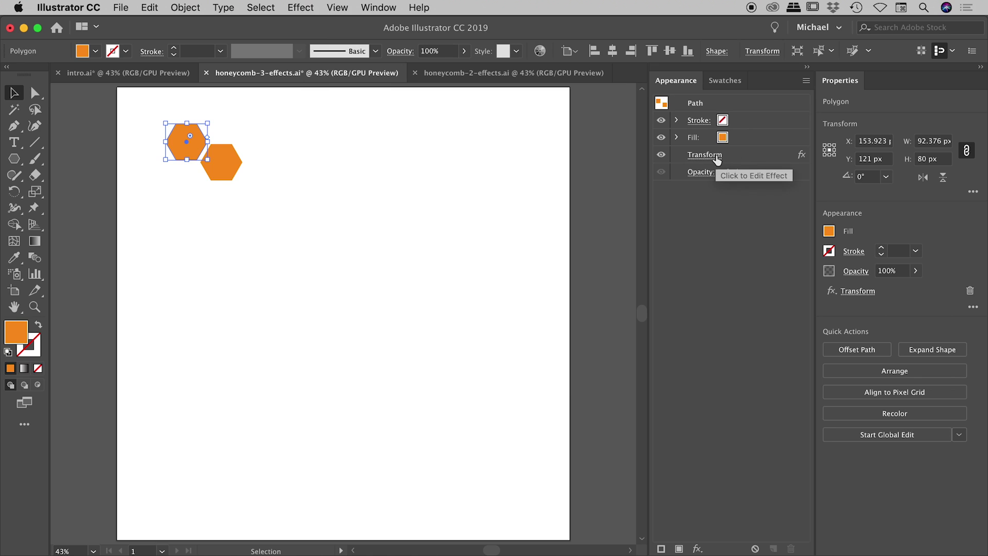
left_click(661, 155)
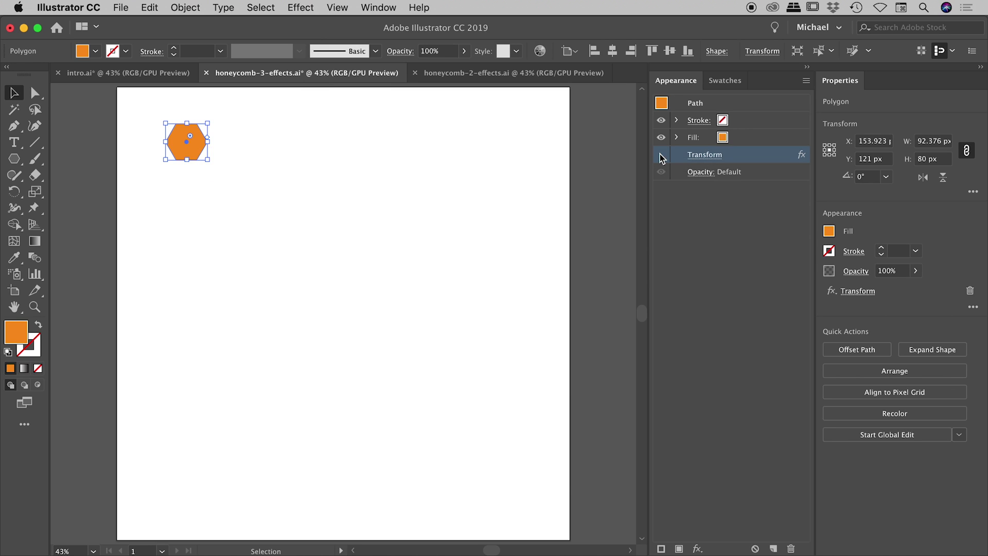
left_click(661, 154)
left_click(661, 154)
left_click(661, 154)
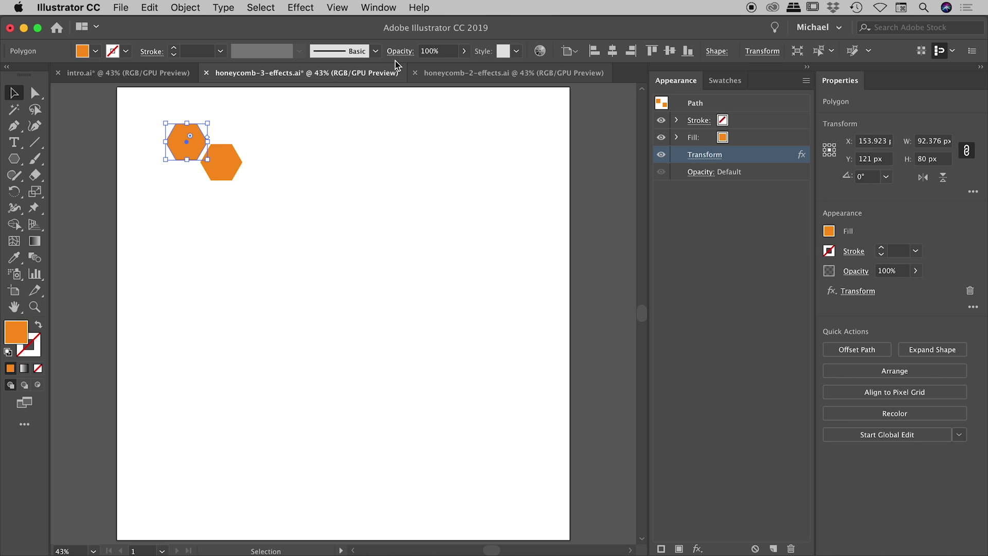
left_click(300, 6)
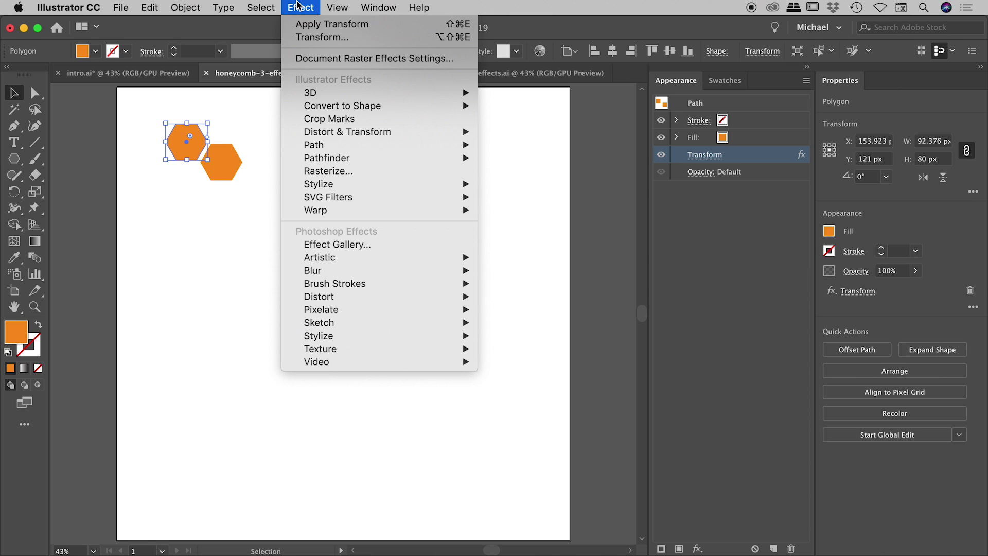
left_click(299, 5)
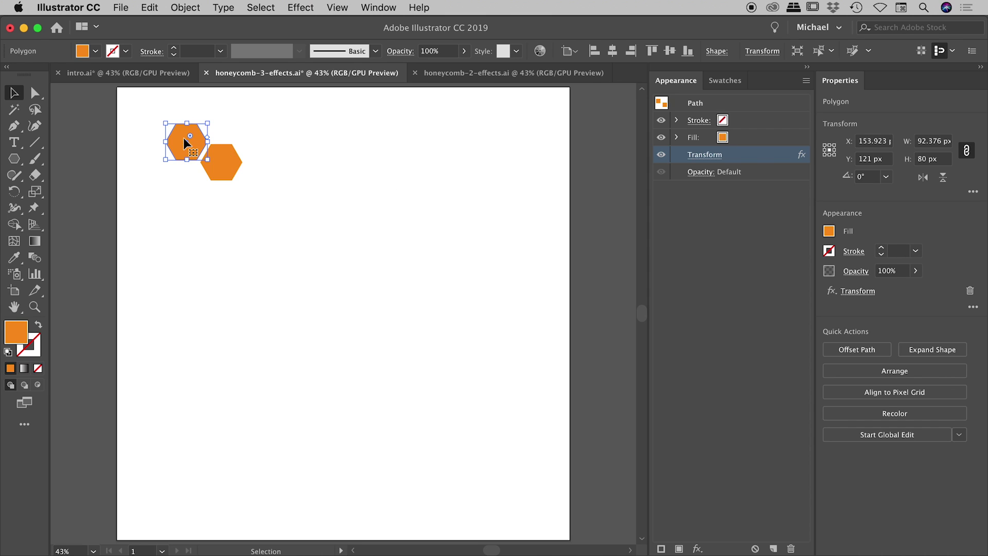
- Add a new Transform effect instance via Apply New Effect and enable Preview
left_click(300, 7)
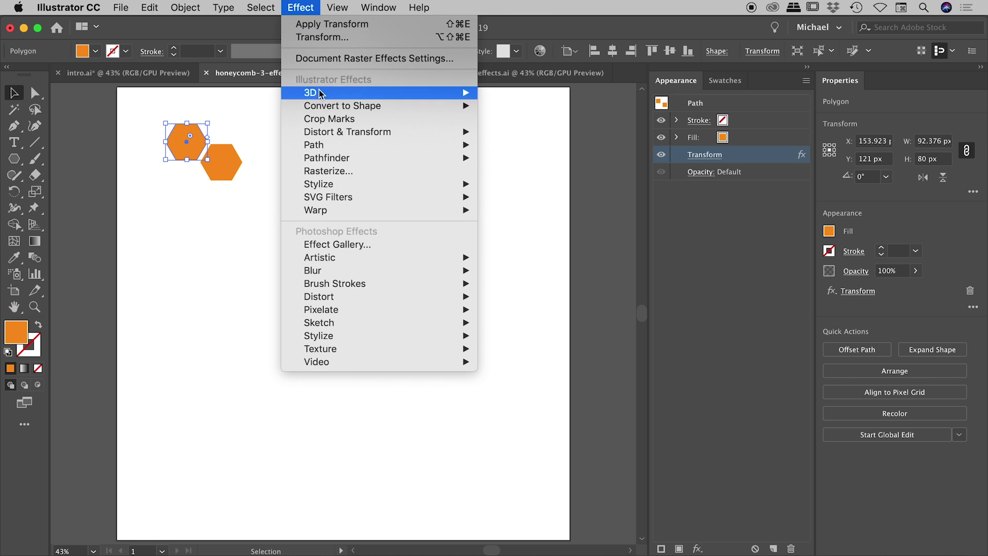
mouse_move(335, 133)
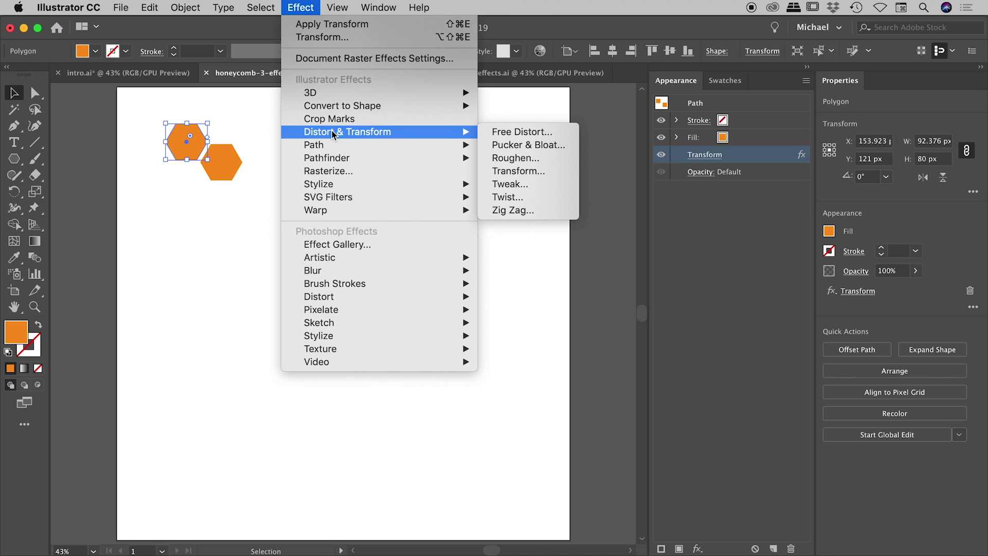
left_click(548, 171)
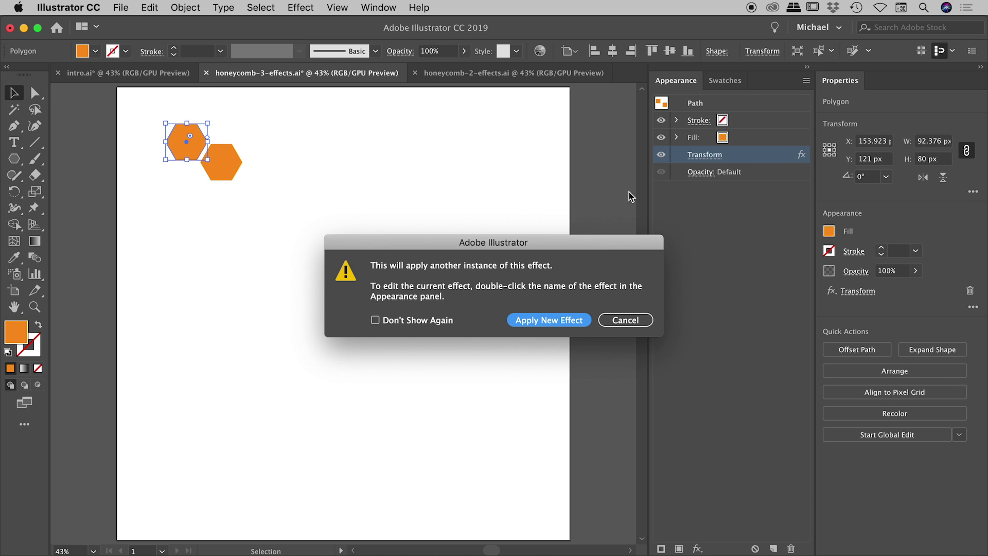
left_click(564, 320)
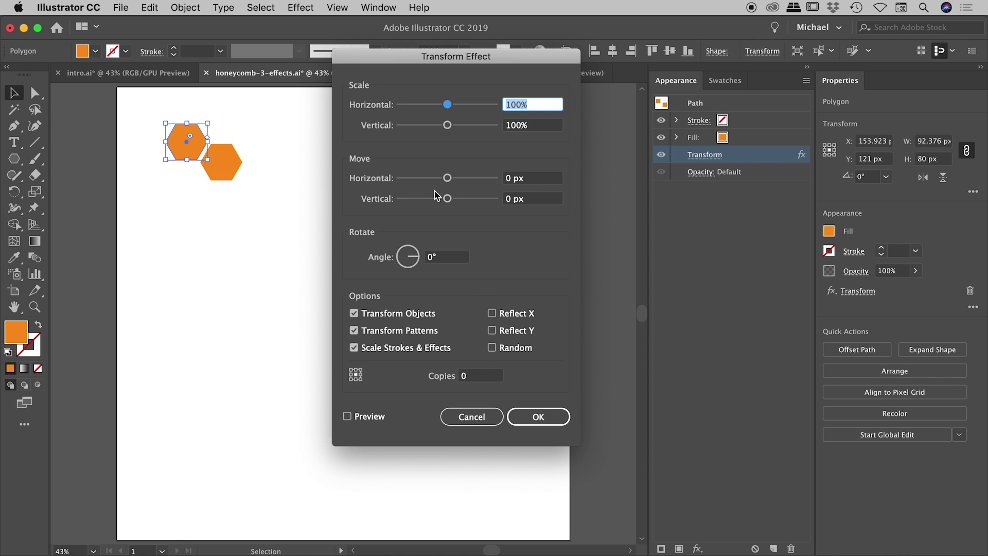
left_click(346, 416)
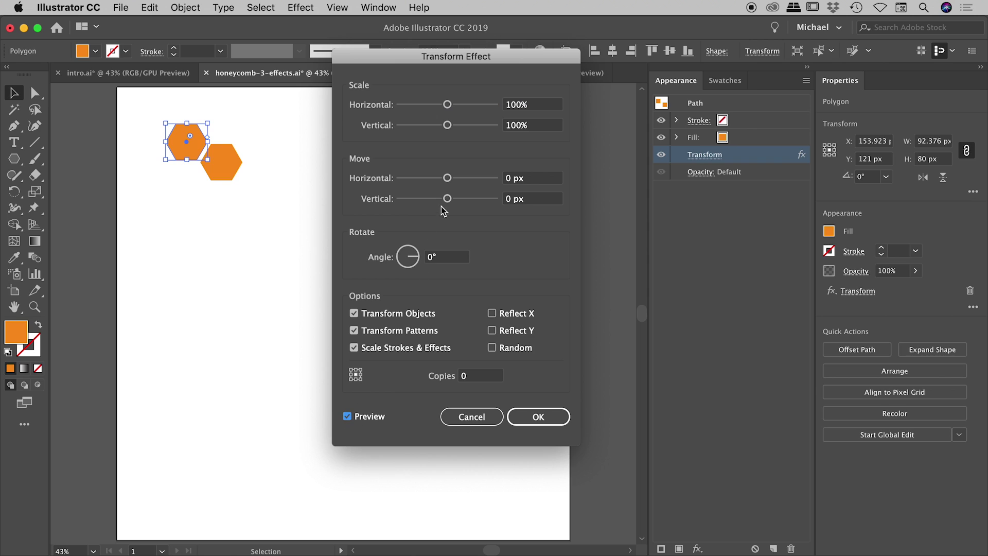
- Set Move Vertical to 90 px and Copies to 8, then confirm with OK
left_click_drag(448, 198, 492, 203)
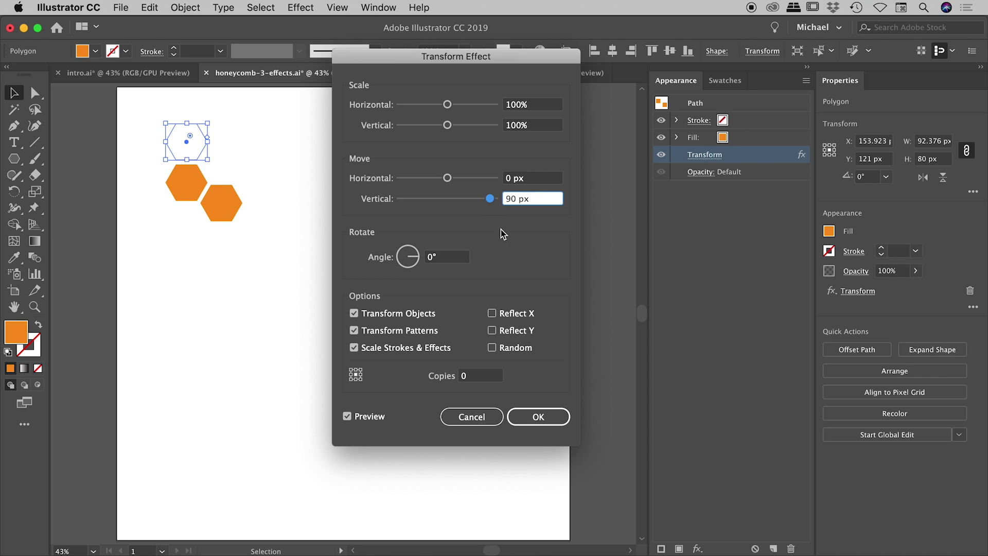
double_click(451, 378)
type("1")
key("Tab")
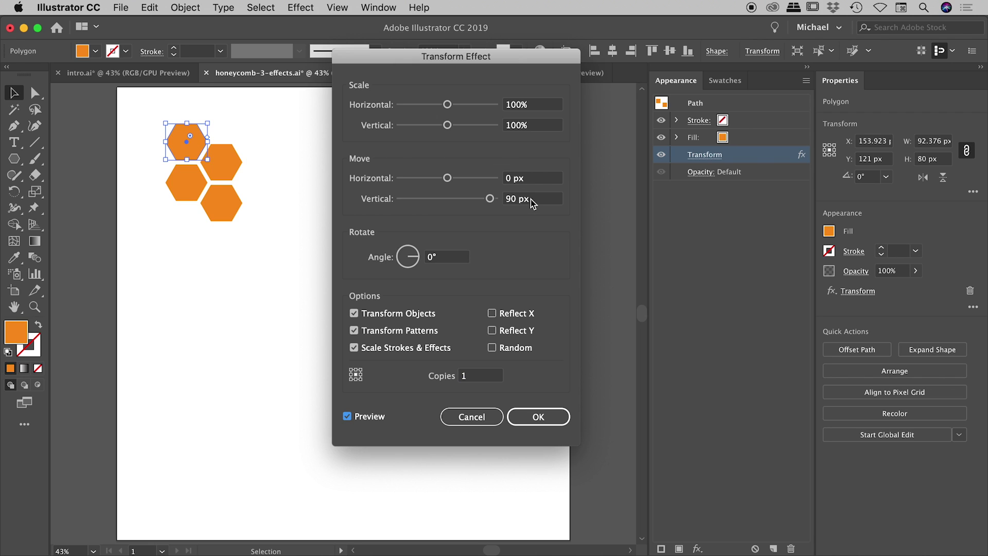
left_click(477, 375)
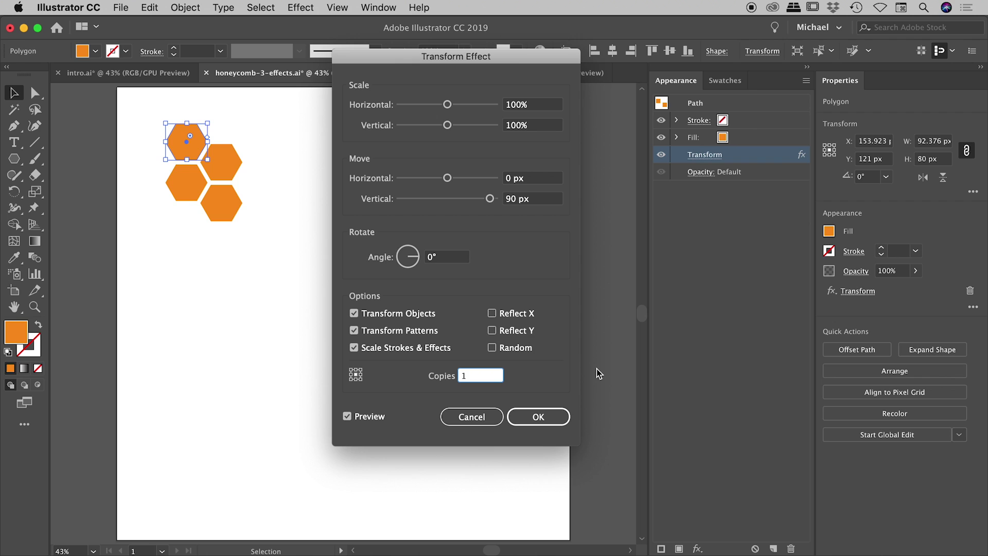
key("Up")
key("Up")
key("Up")
key("Up")
key("Up")
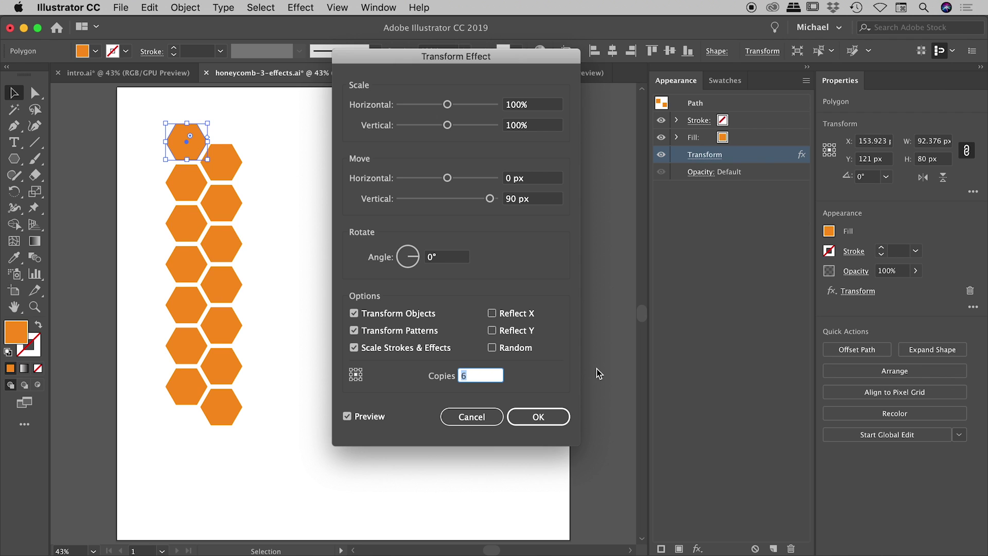
key("Up")
key("Up")
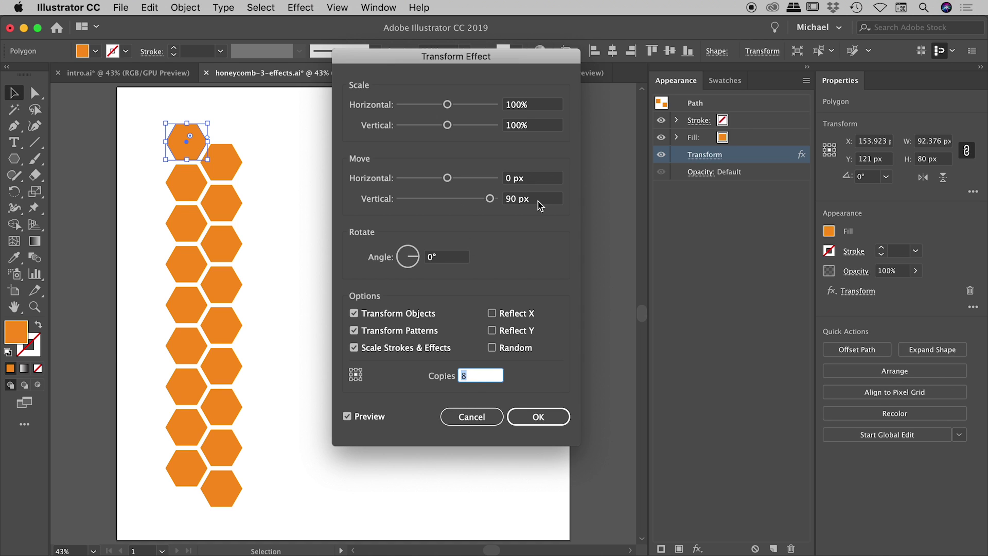
left_click(535, 417)
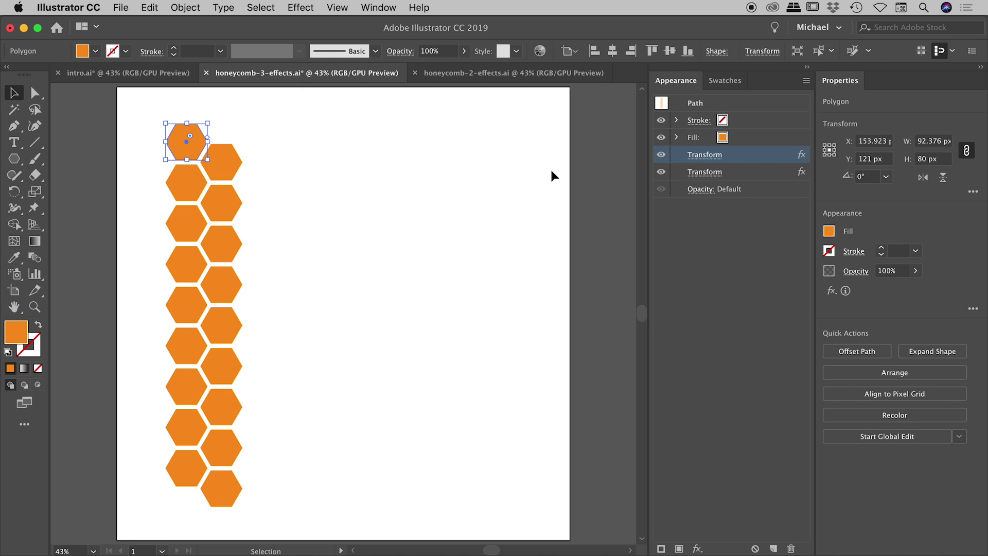
- Add a third Transform effect instance with Preview on, moving the dialog off the hexagons
left_click(309, 7)
mouse_move(361, 132)
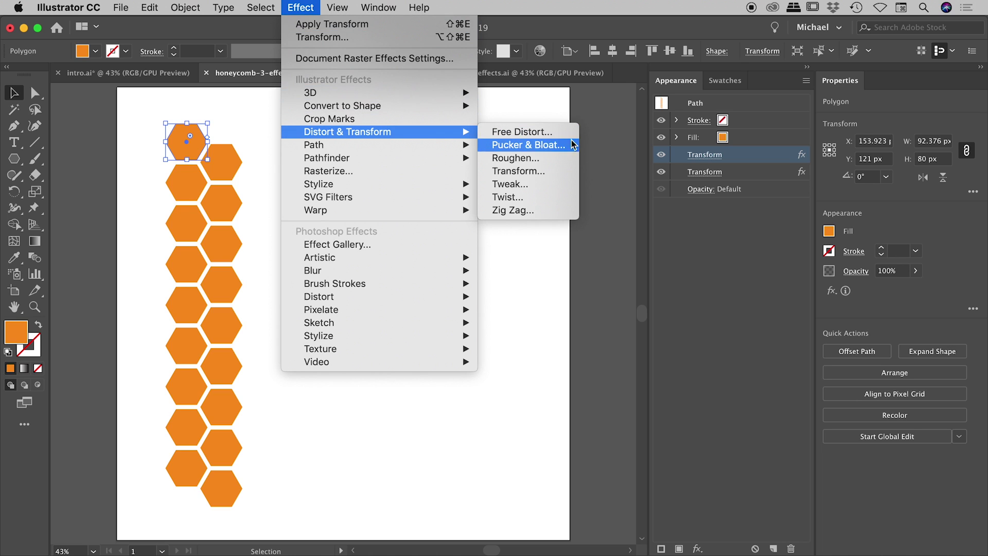
left_click(533, 172)
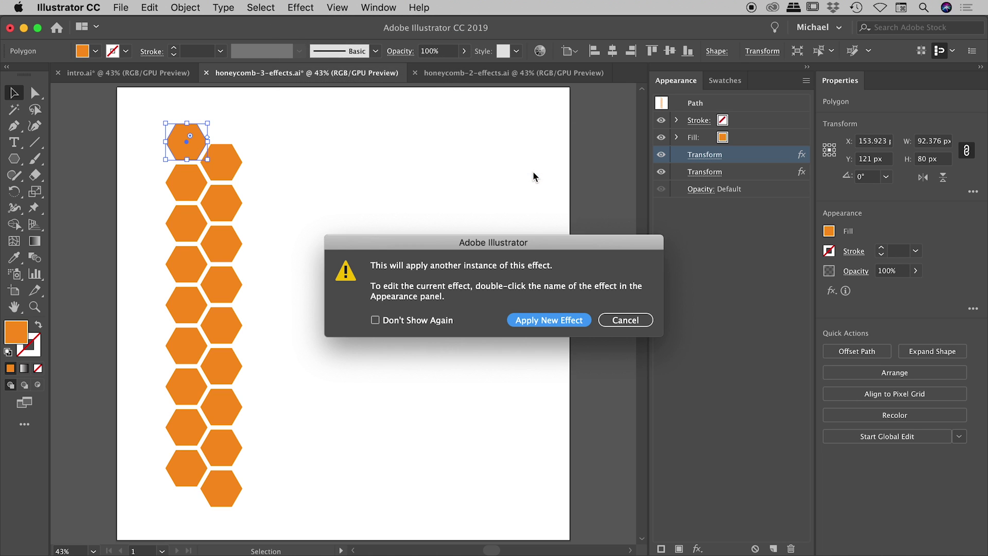
left_click(547, 321)
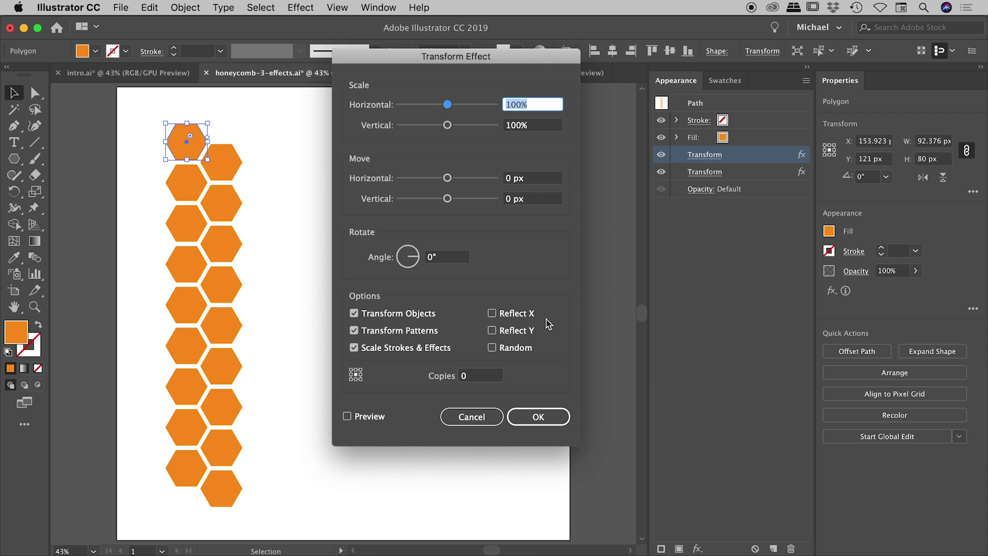
left_click(362, 418)
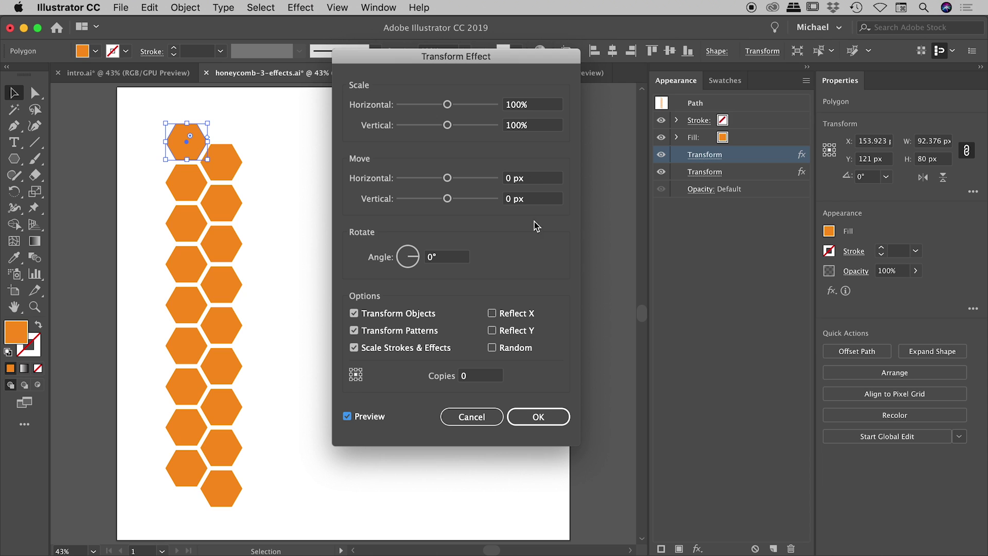
left_click_drag(445, 57, 661, 60)
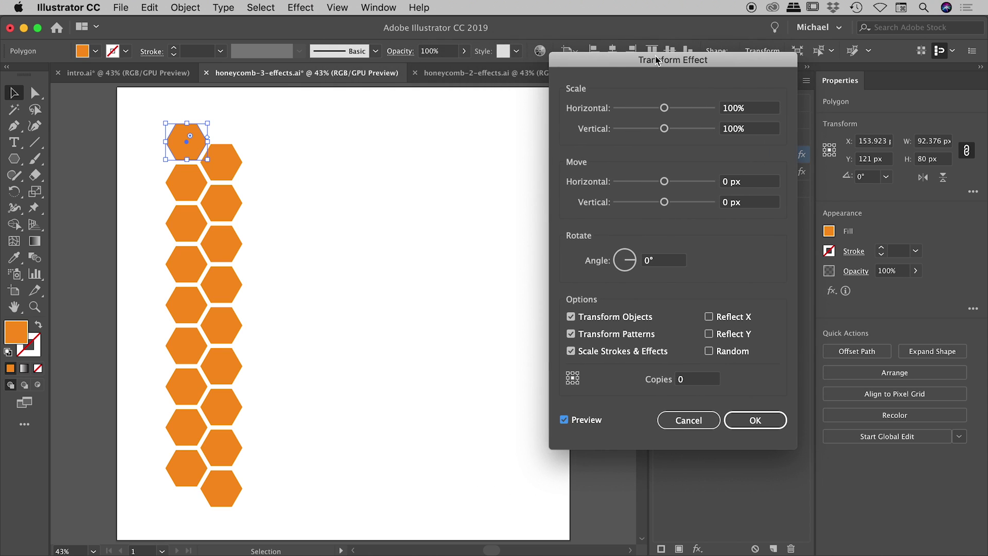
- Set the third effect's Move Horizontal to 154 px
left_click_drag(664, 181, 706, 184)
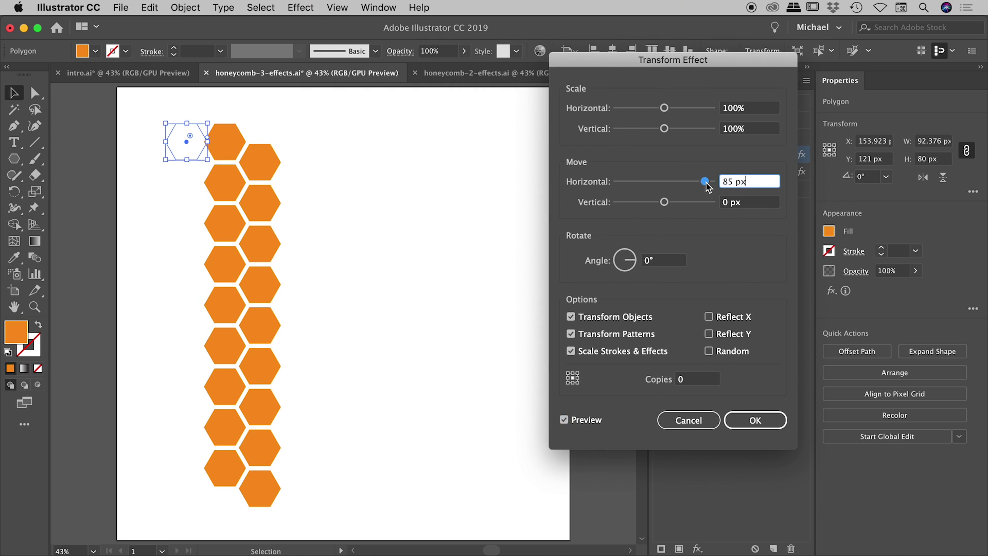
left_click(708, 380)
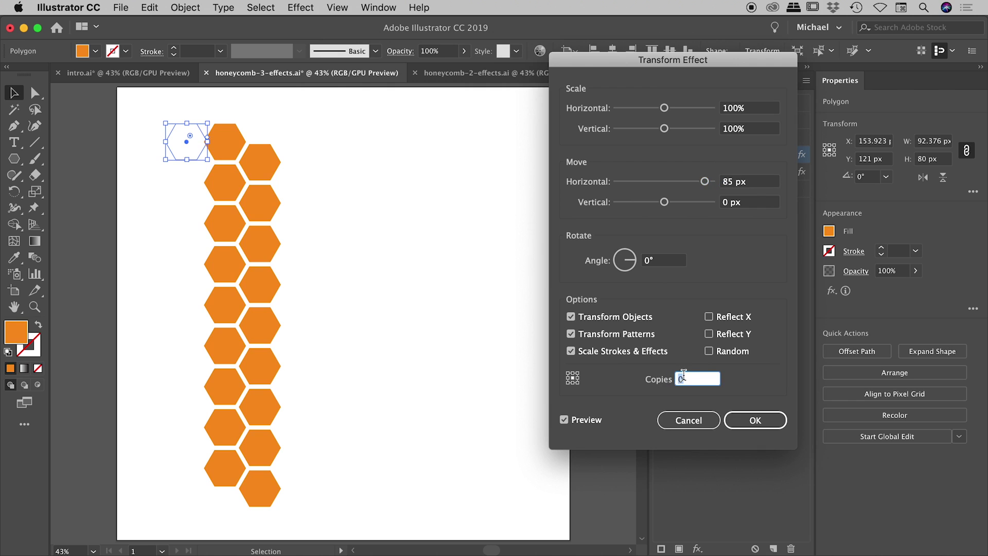
type("1")
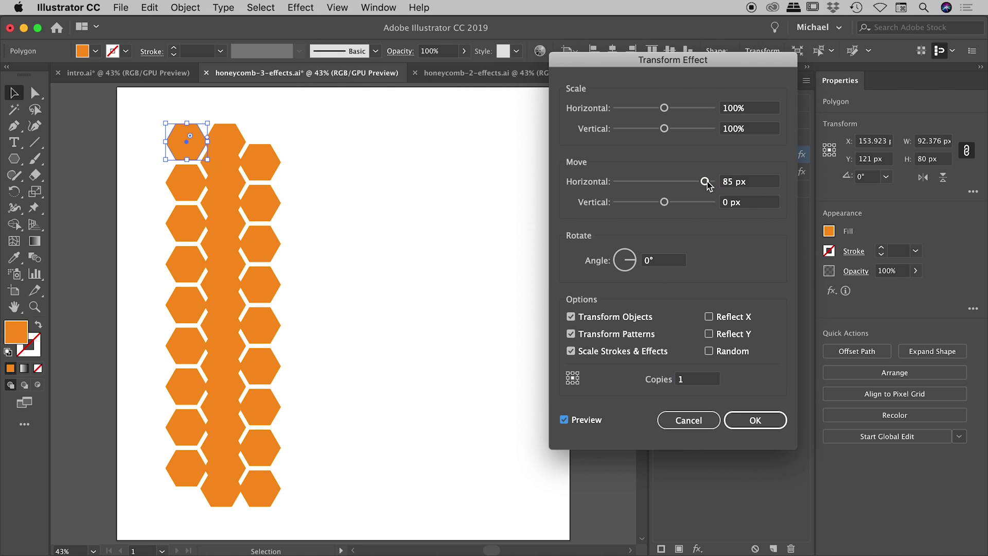
left_click_drag(705, 183, 713, 185)
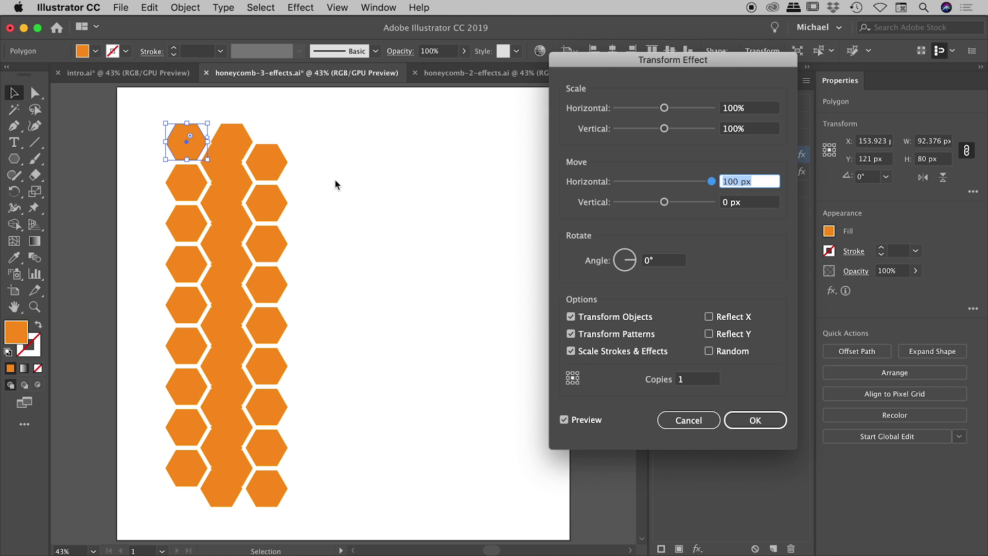
left_click(738, 181)
left_click(755, 179)
key("Up")
key("Up")
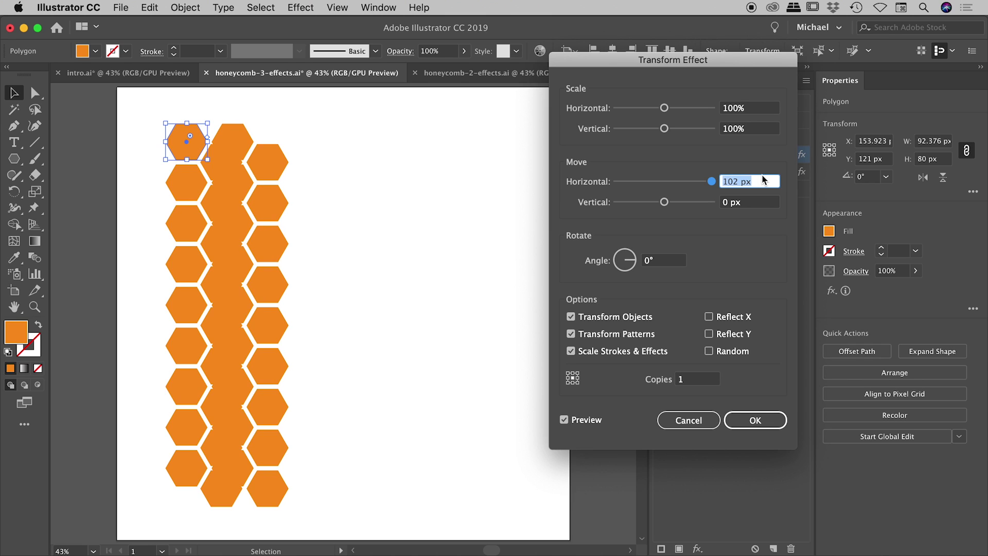
key("Up")
key("Up")
key("Up")
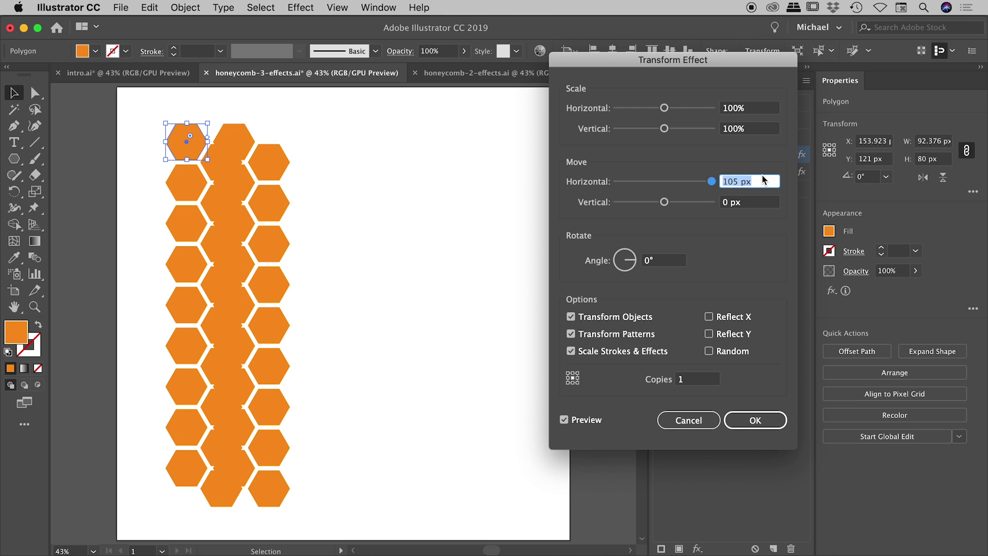
key("Up")
key("Up")
key("Up")
key("Up")
key("Up")
key("Up")
key("Up")
key("Up")
key("Up")
key("Up")
key("Up")
key("Up")
key("Up")
key("Up")
key("Up")
key("Up")
key("Up")
key("Up")
key("Up")
key("Up")
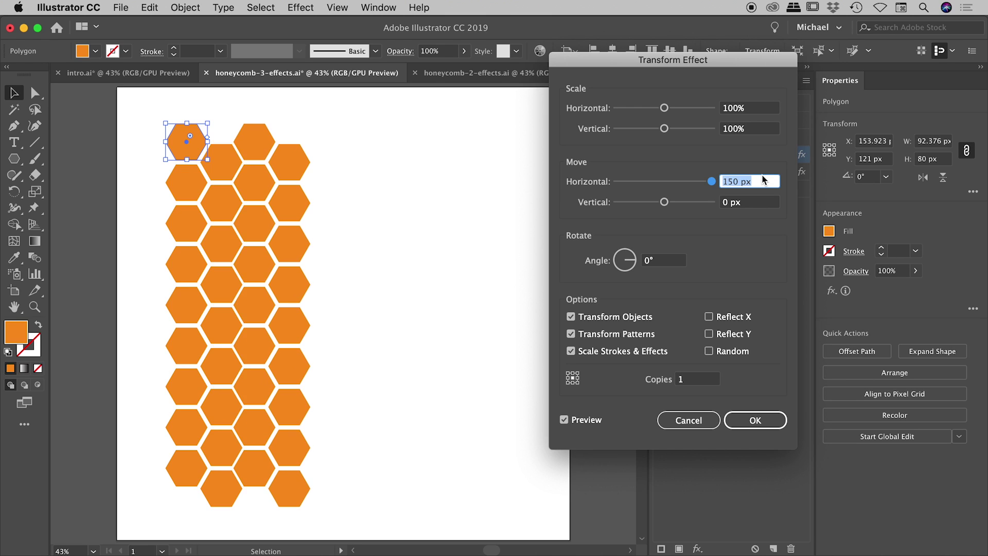
key("shift+Down")
key("Up")
key("Up")
key("Up")
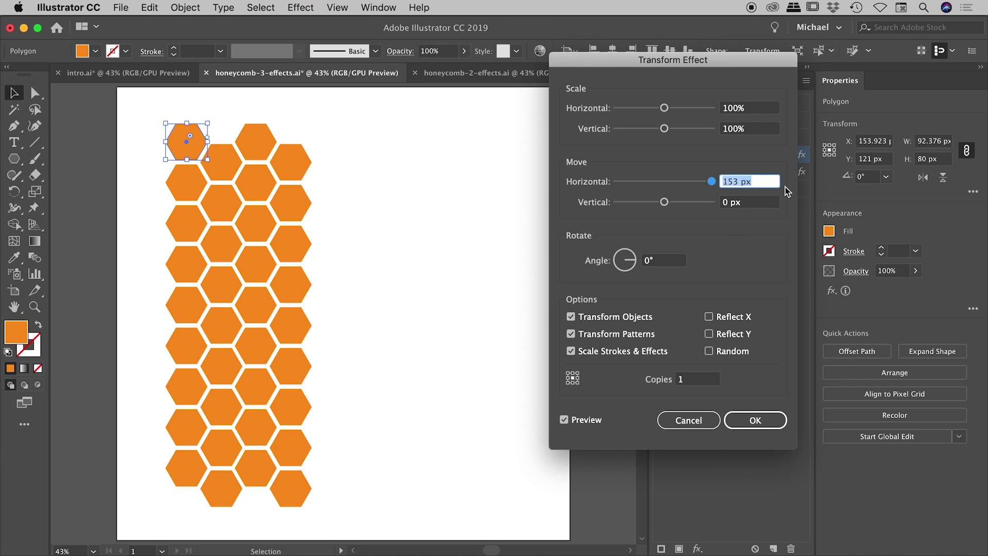
key("Up")
left_click_drag(617, 66, 656, 69)
- Raise Copies to 4 and apply the third Transform effect
left_click(733, 383)
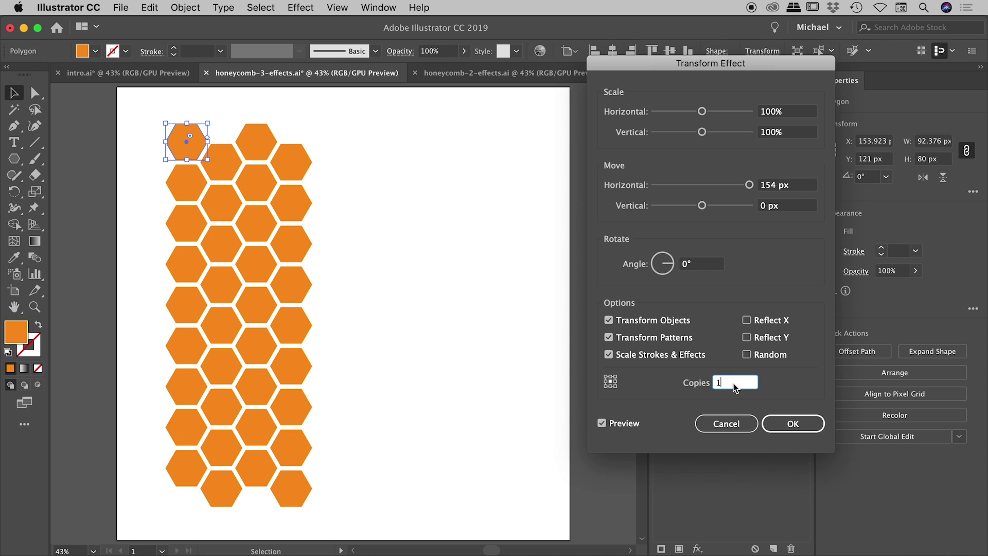
key("Up")
key("Up")
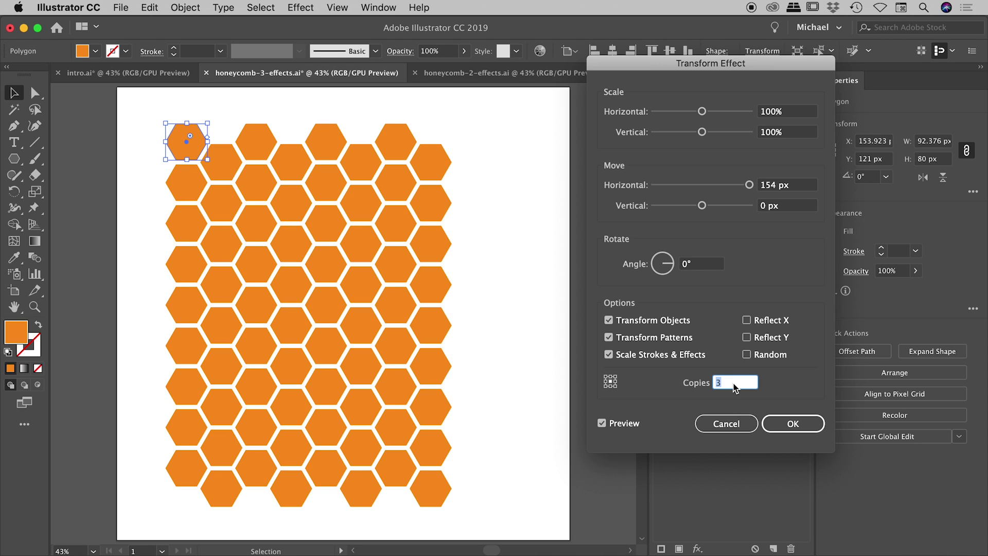
key("Up")
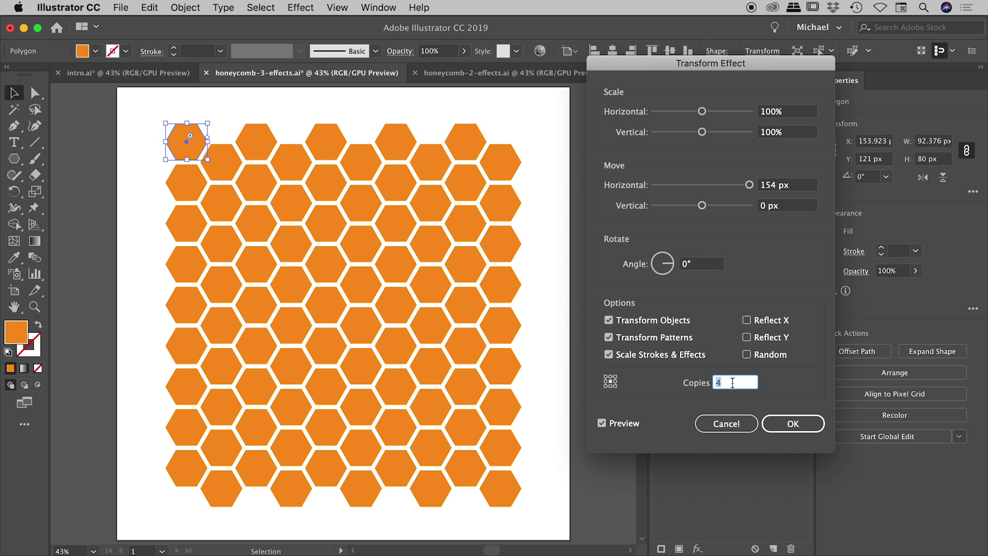
left_click(787, 423)
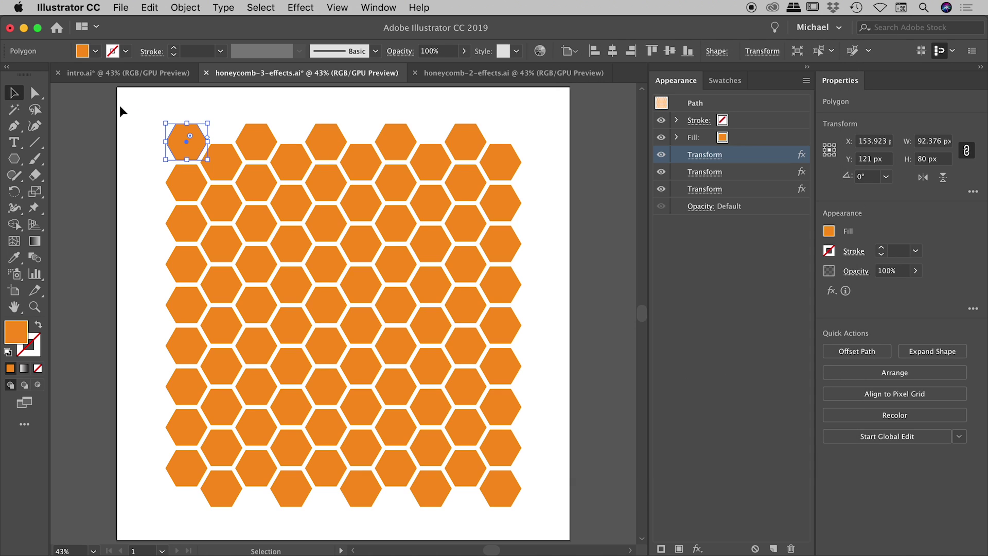
left_click(127, 106)
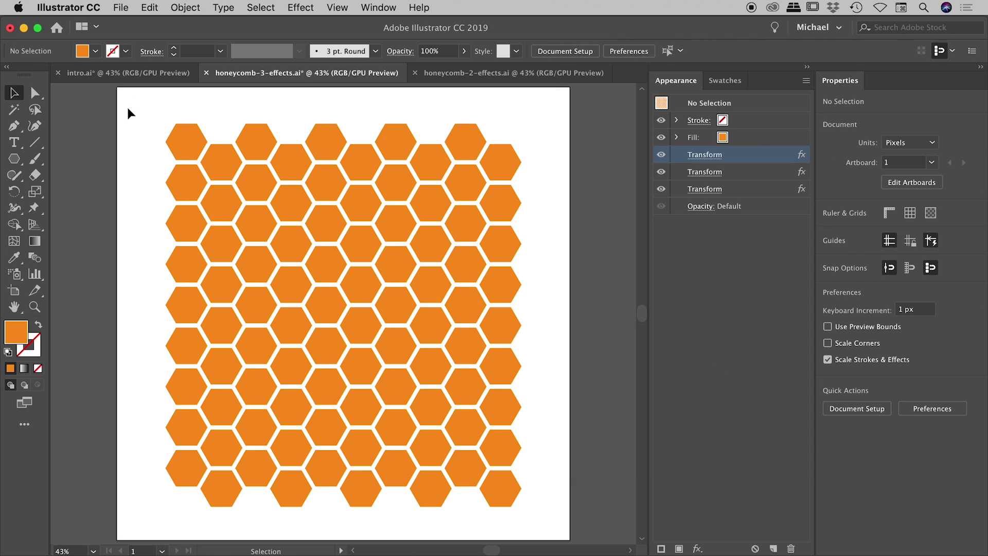
left_click(340, 10)
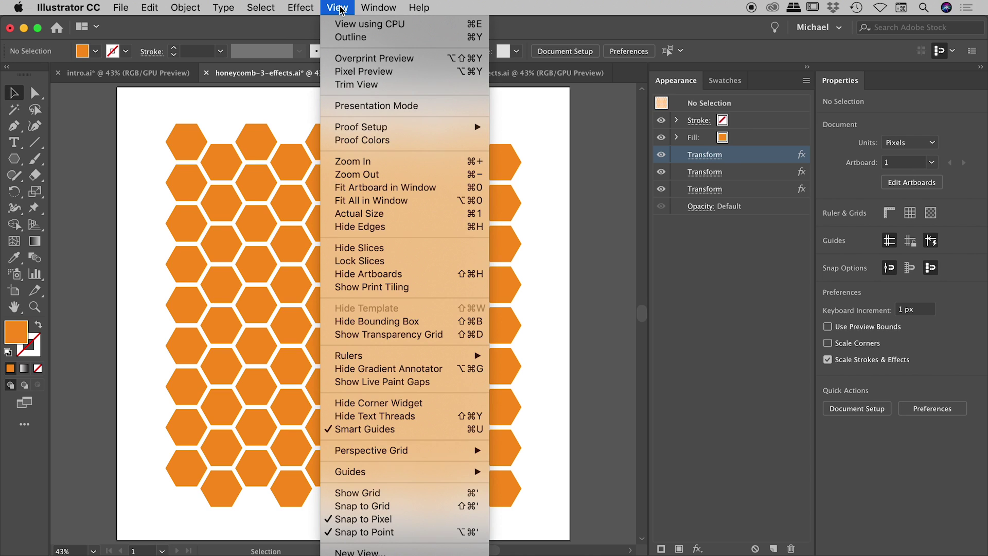
left_click(344, 41)
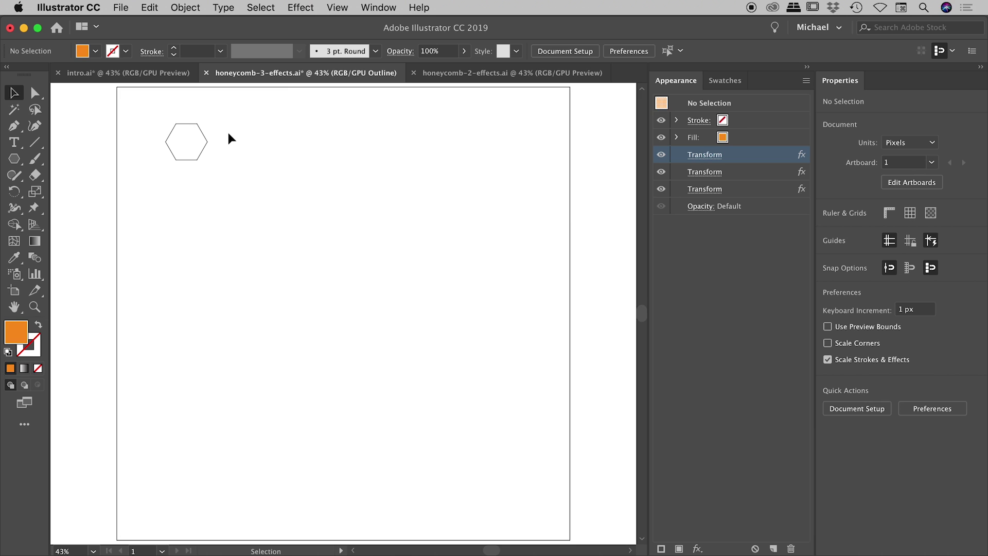
left_click(337, 7)
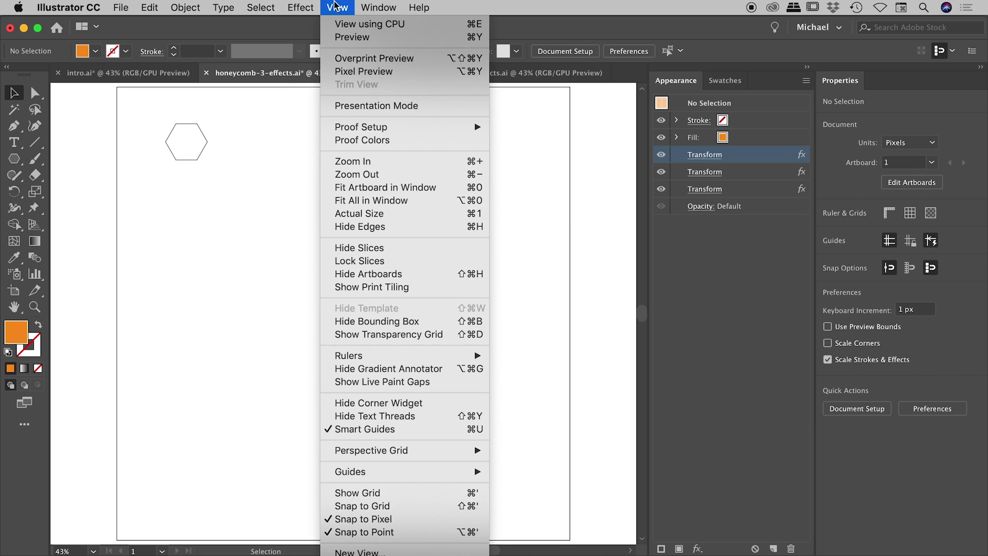
left_click(349, 40)
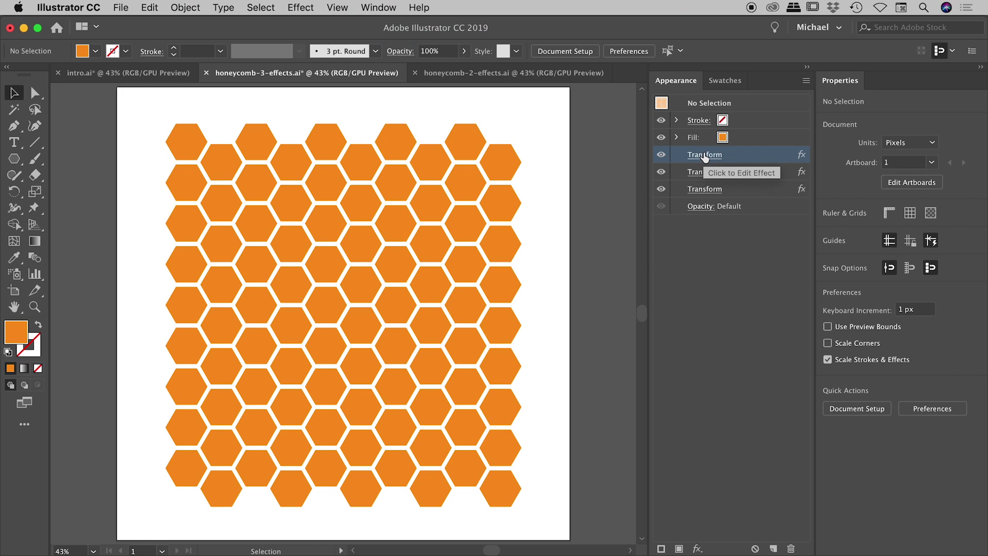
- Toggle each of the three Transform effects' visibility to compare the honeycomb
left_click(661, 189)
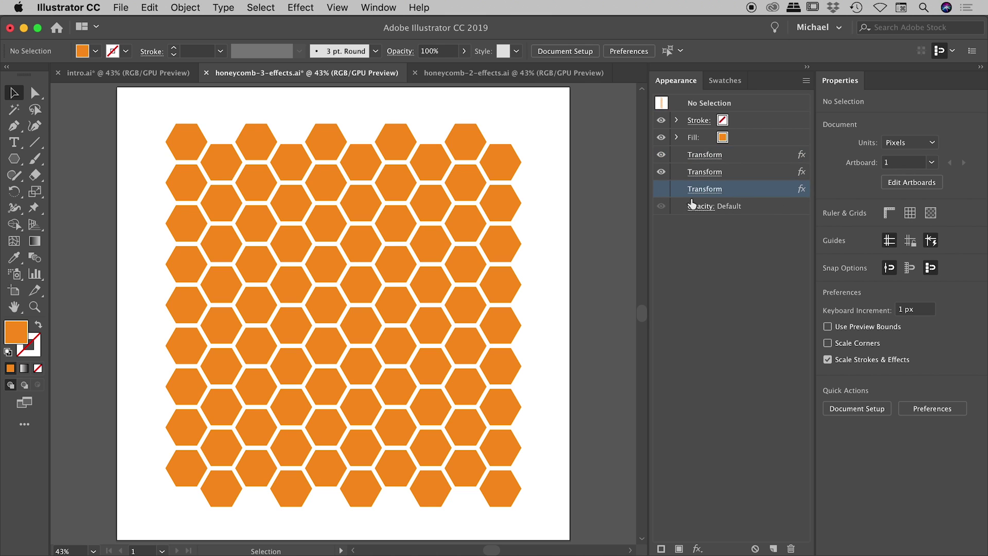
left_click(189, 143)
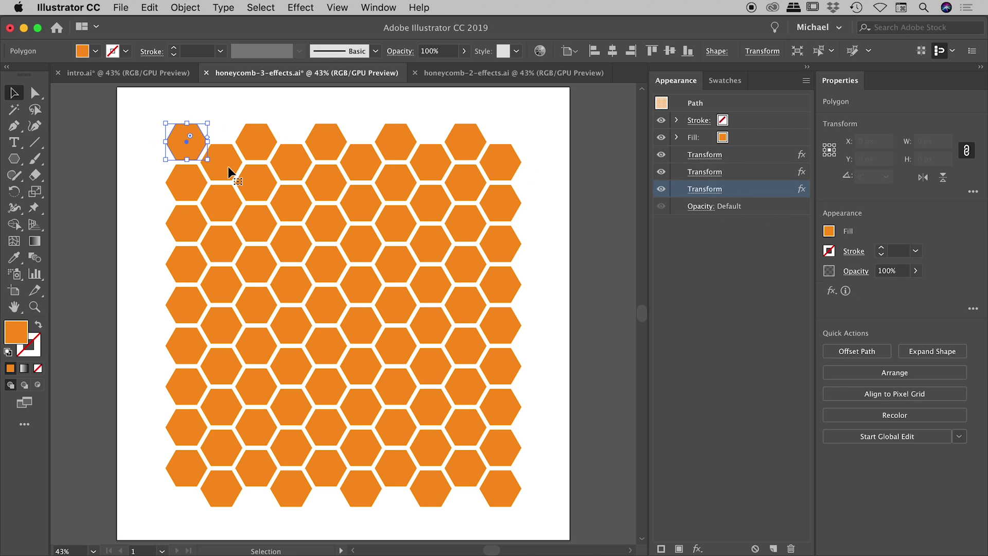
left_click(662, 189)
left_click(662, 190)
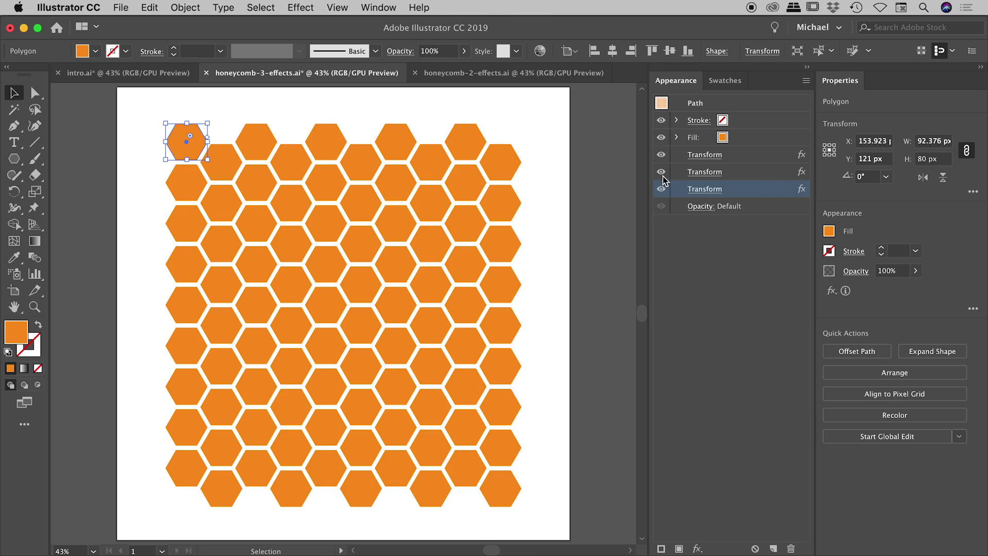
left_click(661, 172)
left_click(661, 172)
left_click(661, 156)
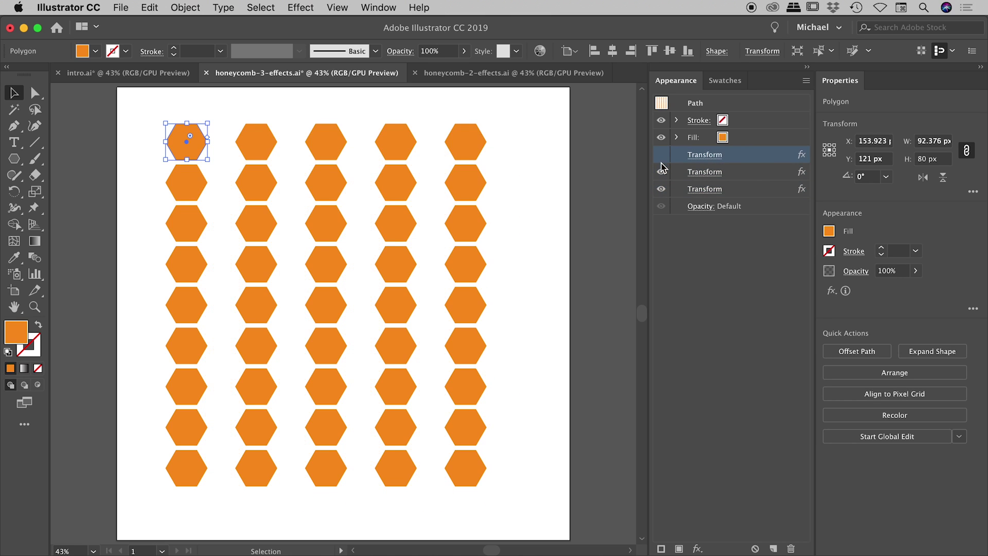
left_click(661, 155)
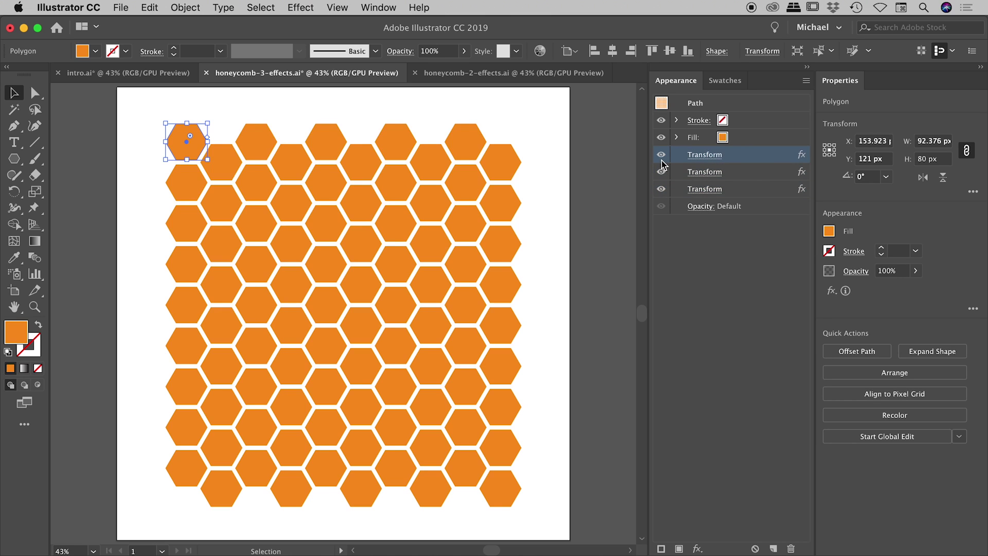
- Inspect the first two Transform effects' settings, cancel keeping the 90 px move, then deselect
left_click(710, 156)
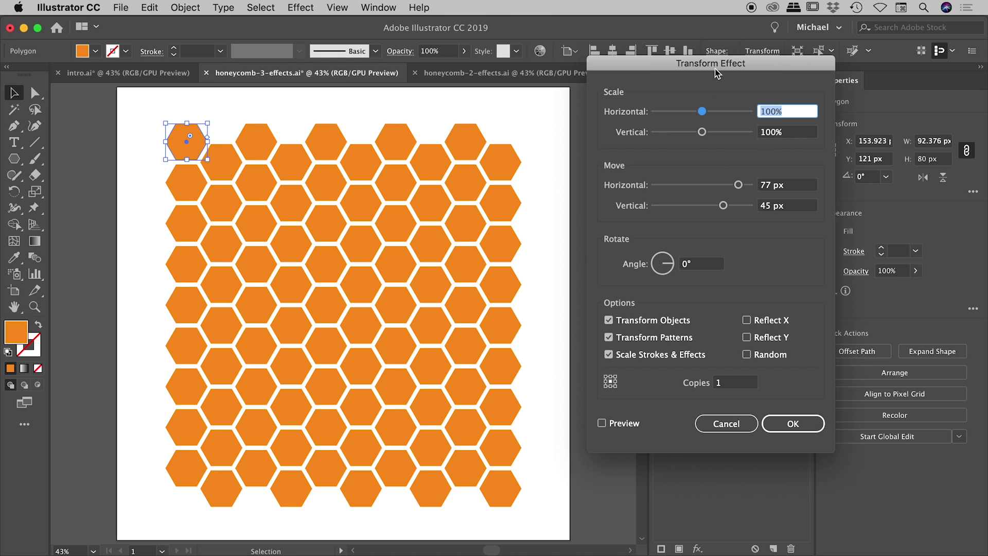
left_click(724, 424)
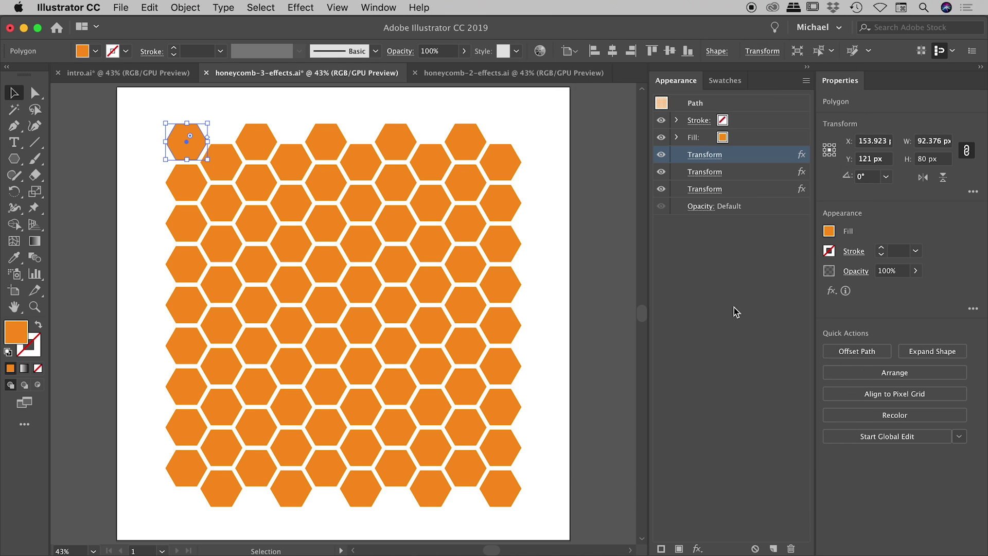
left_click(711, 172)
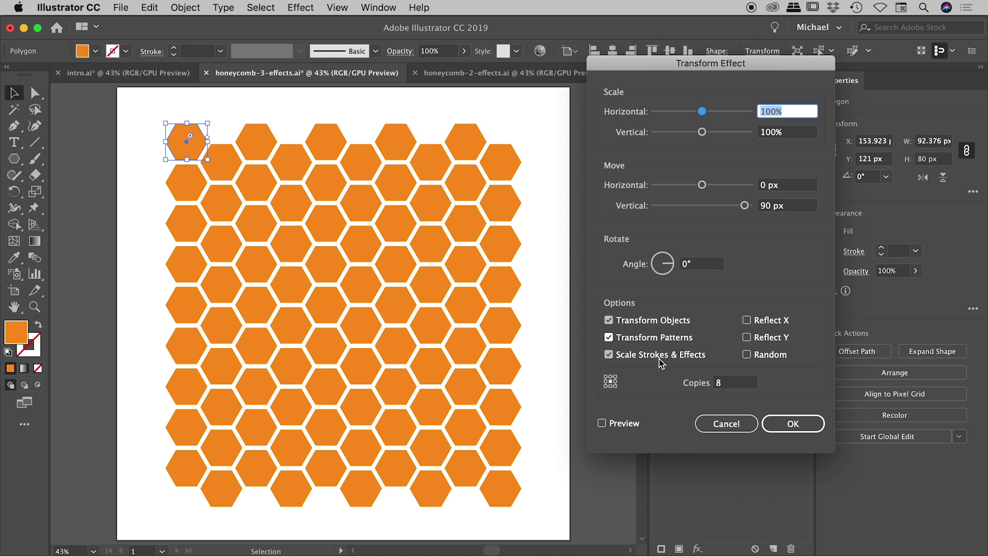
left_click(602, 423)
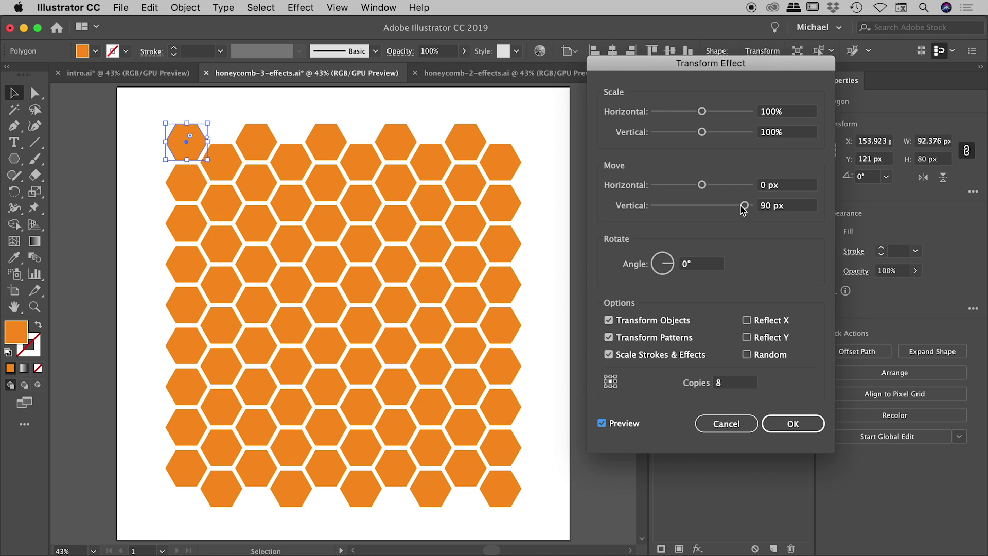
left_click_drag(744, 206, 735, 208)
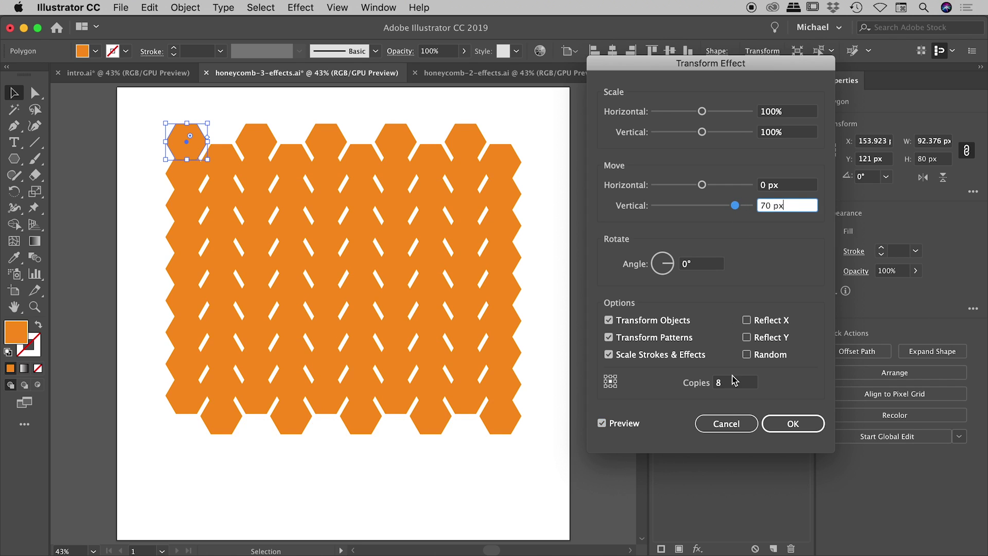
left_click(726, 425)
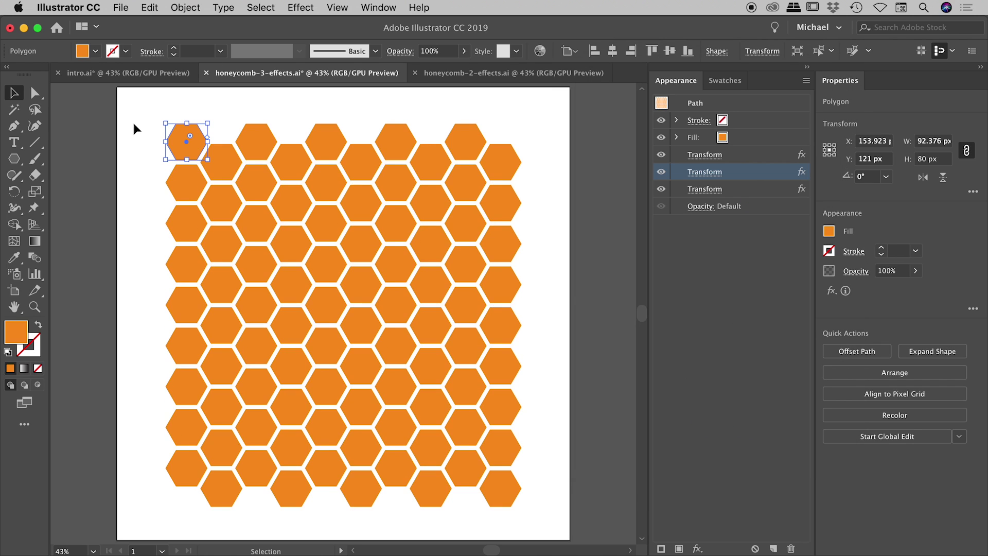
left_click(134, 124)
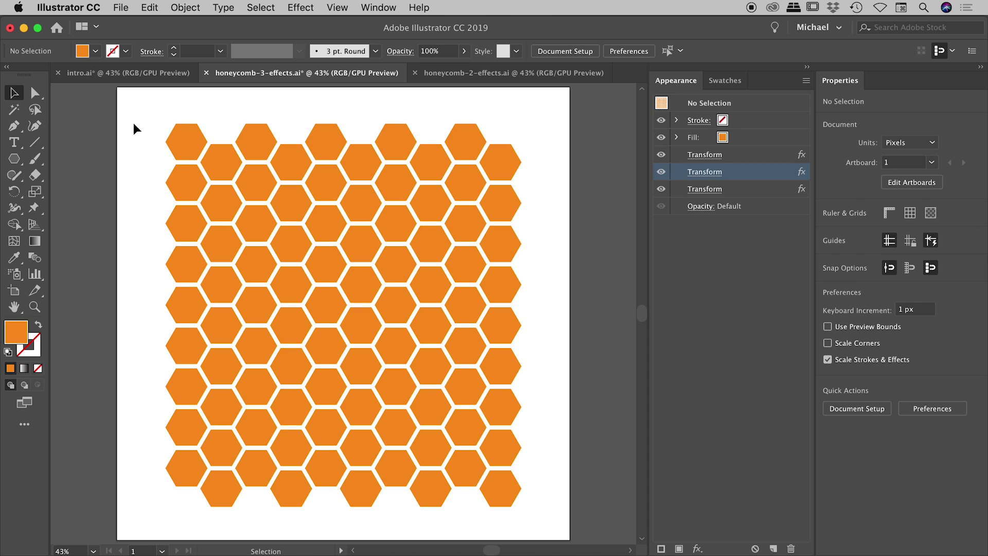
left_click(501, 73)
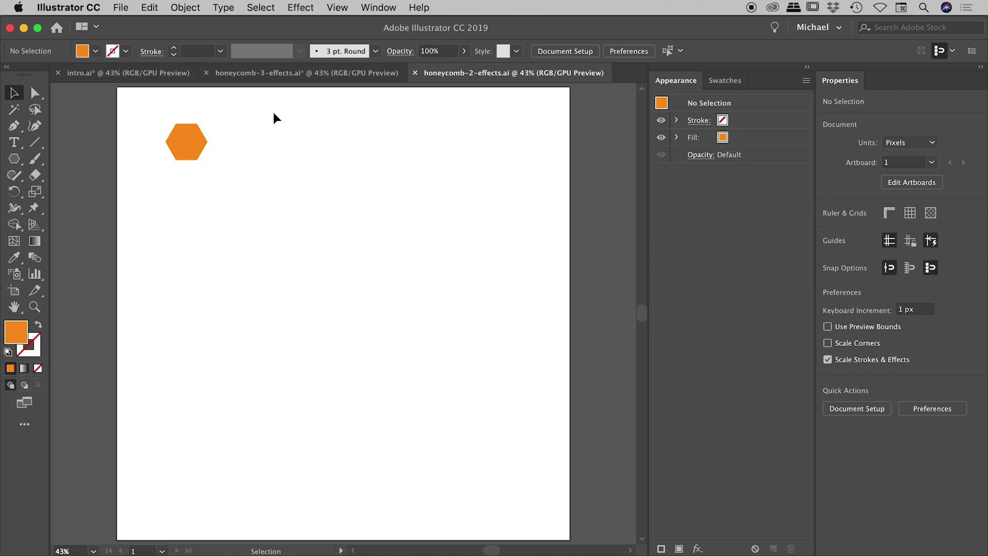
- Select the single orange hexagon and open the Transform effect dialog
left_click_drag(274, 112, 152, 193)
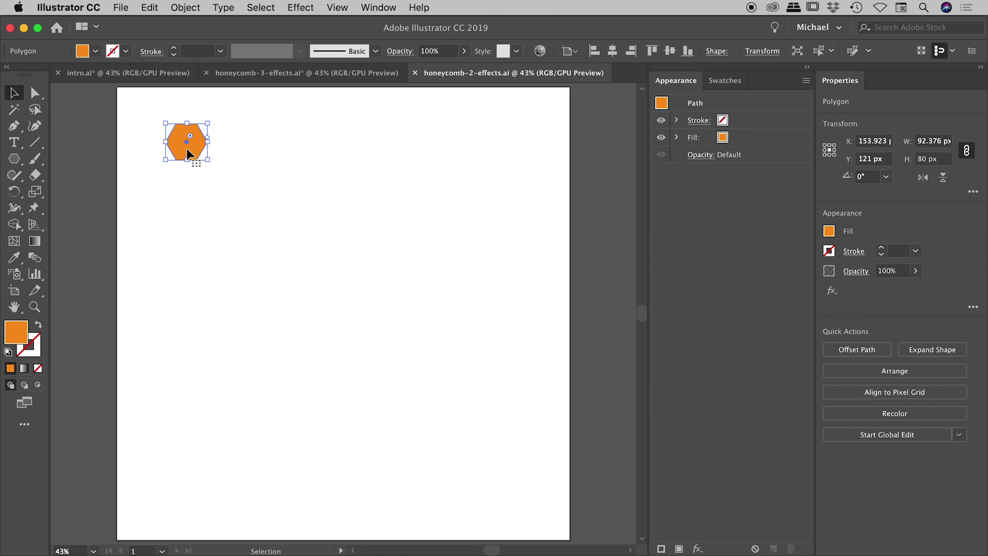
left_click(303, 7)
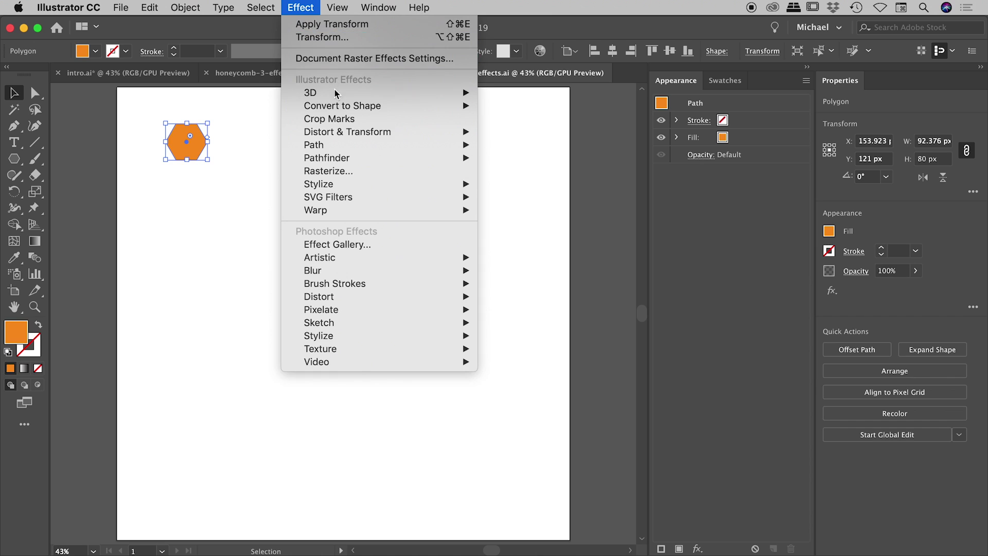
mouse_move(334, 135)
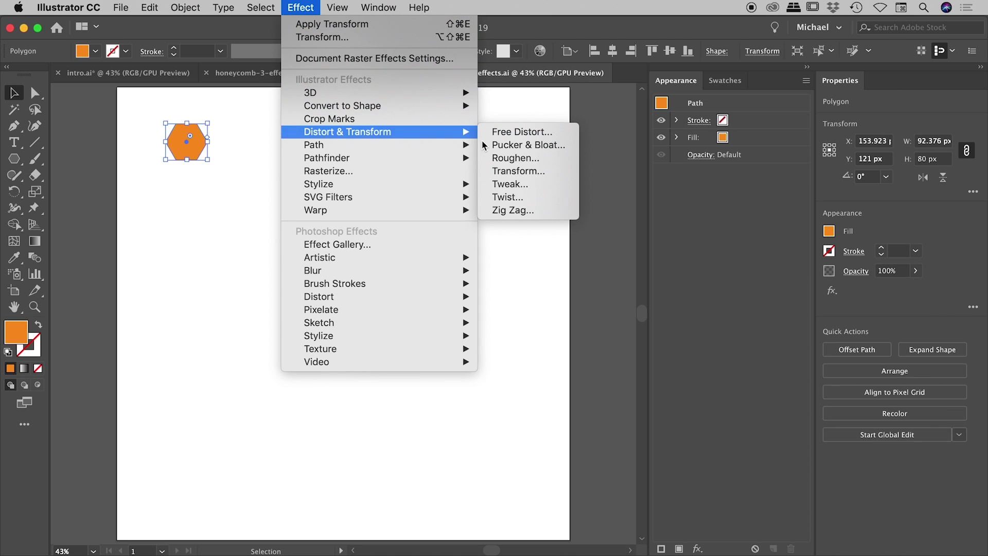
left_click(511, 169)
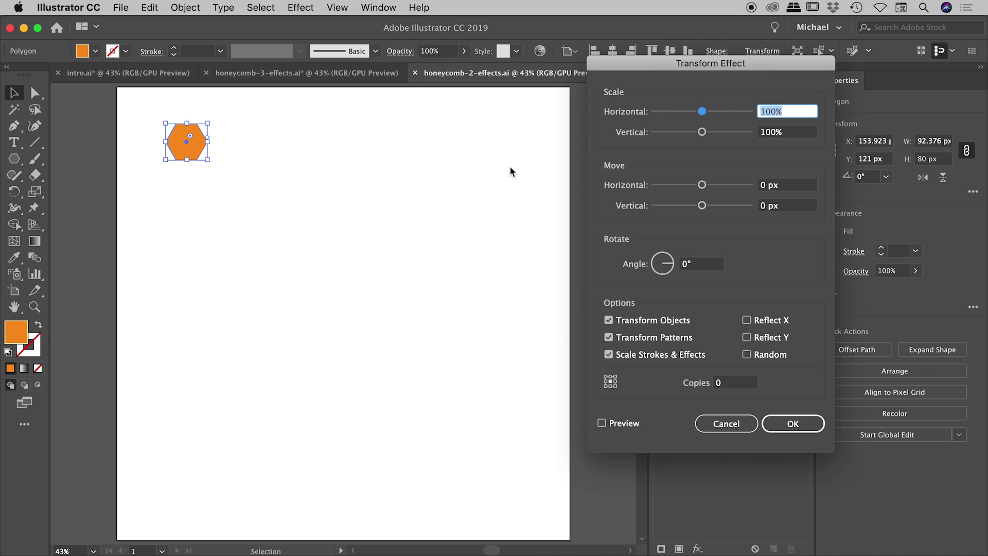
- Set Move Horizontal 77 px, Vertical 45 px and Copies 1, with Preview on
left_click(786, 185)
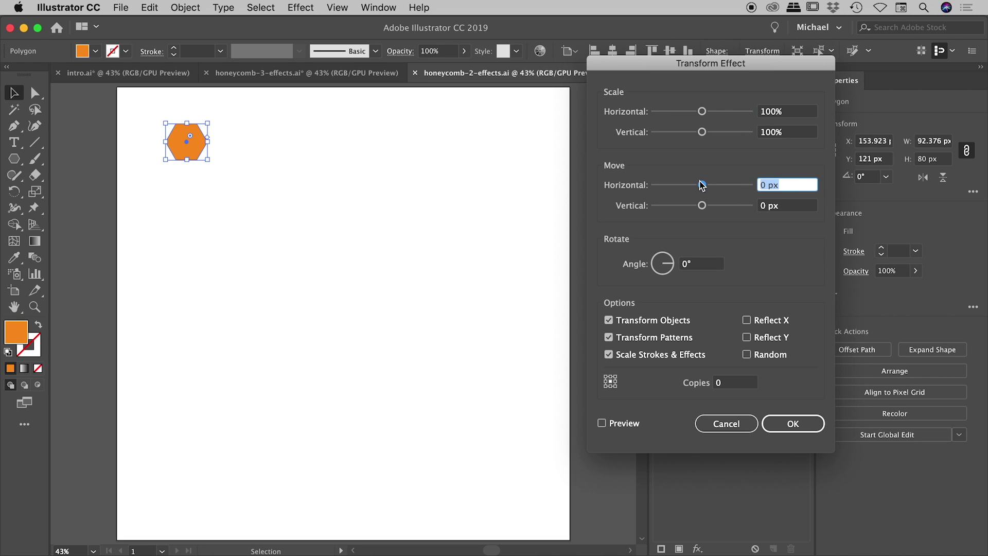
left_click_drag(701, 185, 738, 185)
left_click(702, 205)
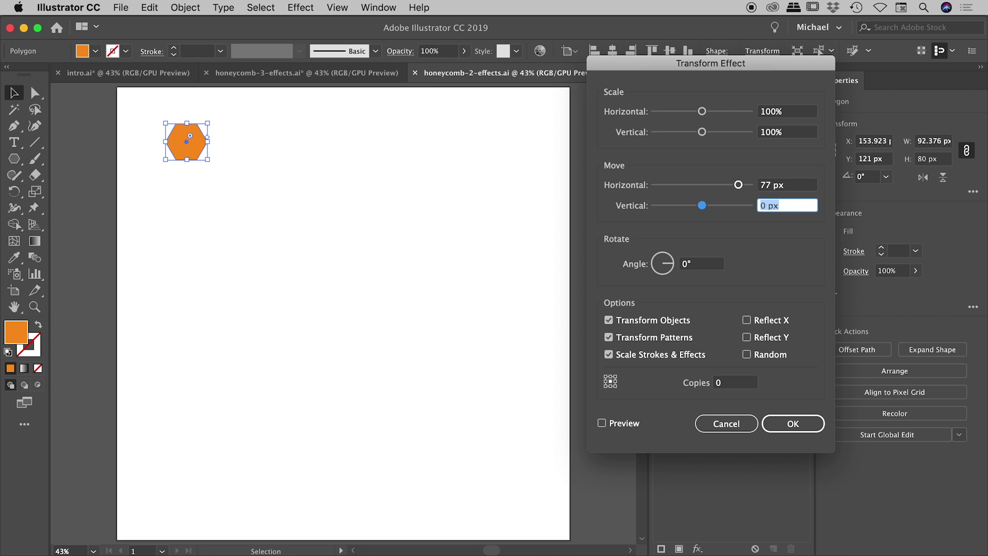
type("45")
key("Tab")
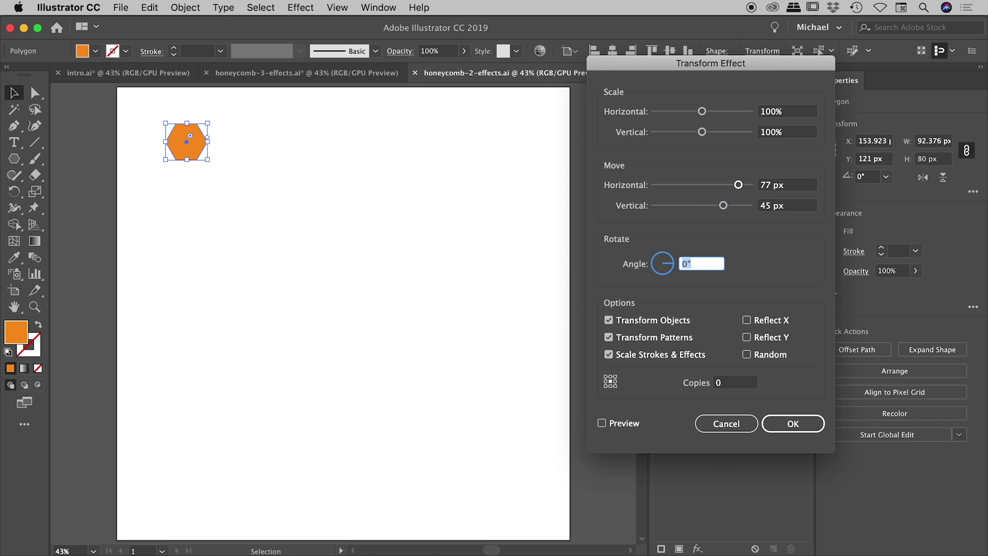
left_click(603, 423)
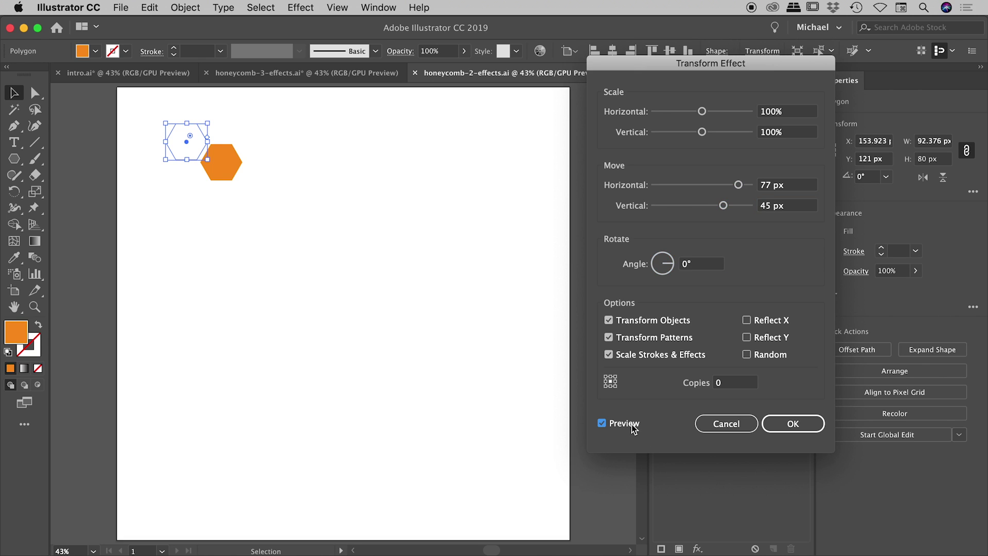
left_click(716, 383)
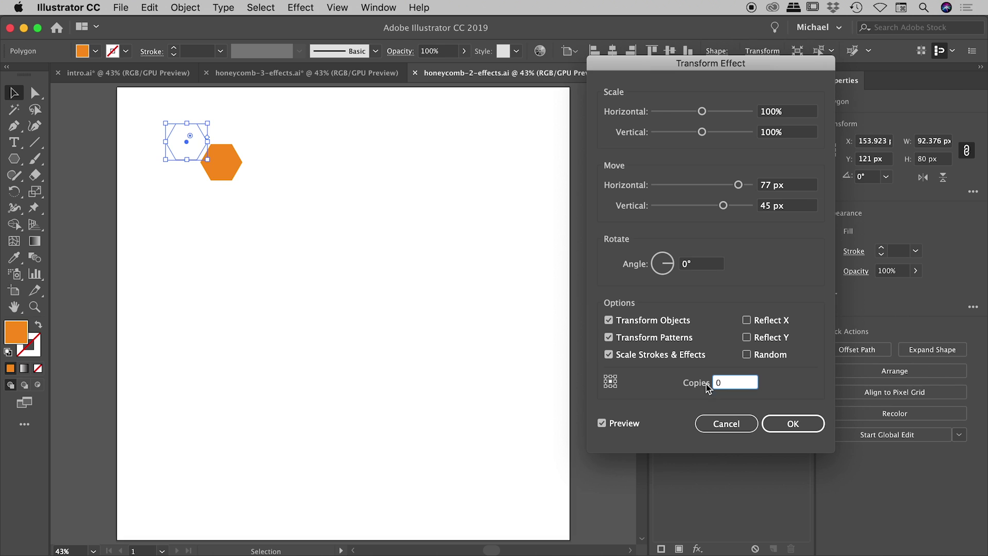
type("1")
key("Tab")
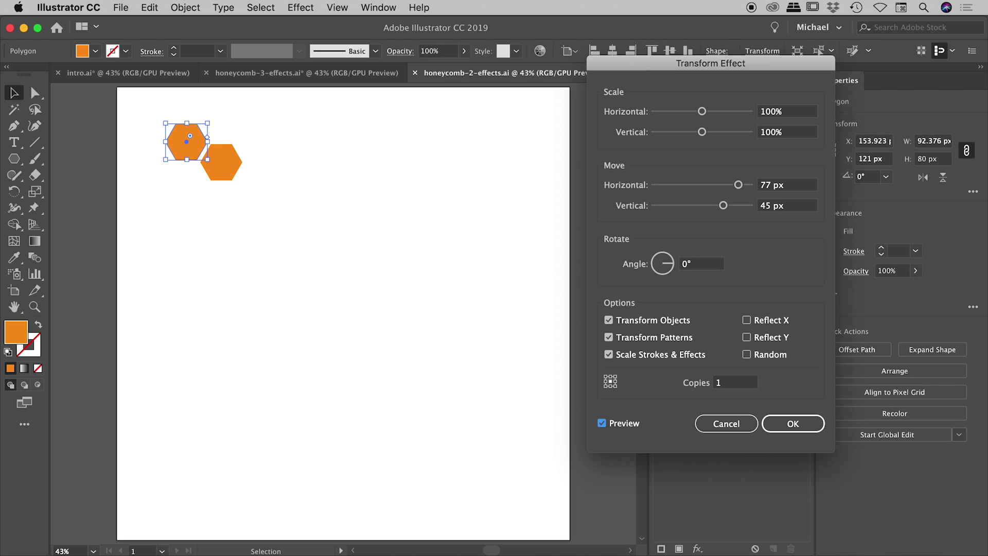
- Try Reflect X and copy counts between 3 and 5 in the Transform dialog
left_click(768, 320)
left_click(772, 322)
left_click(736, 381)
key("Up")
key("Up")
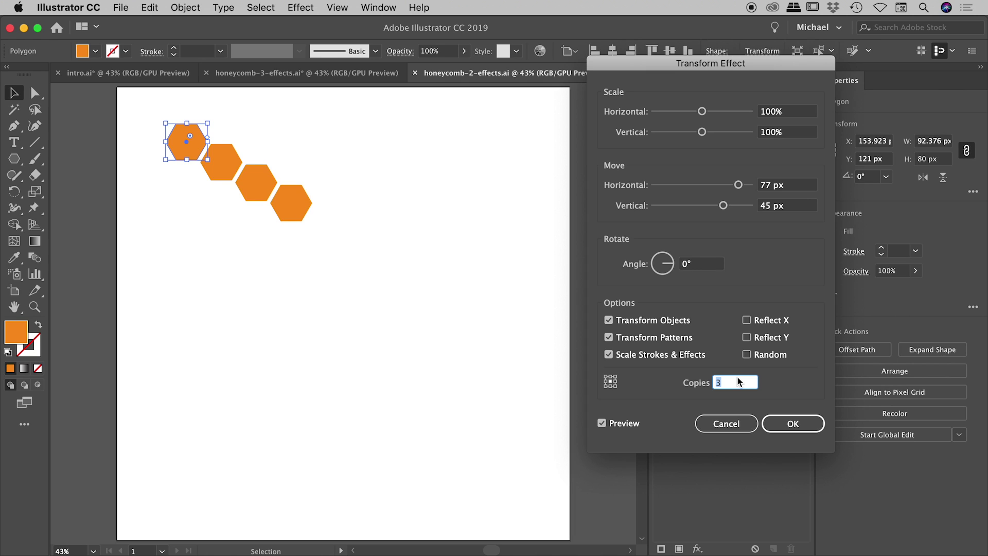
key("Up")
key("Up")
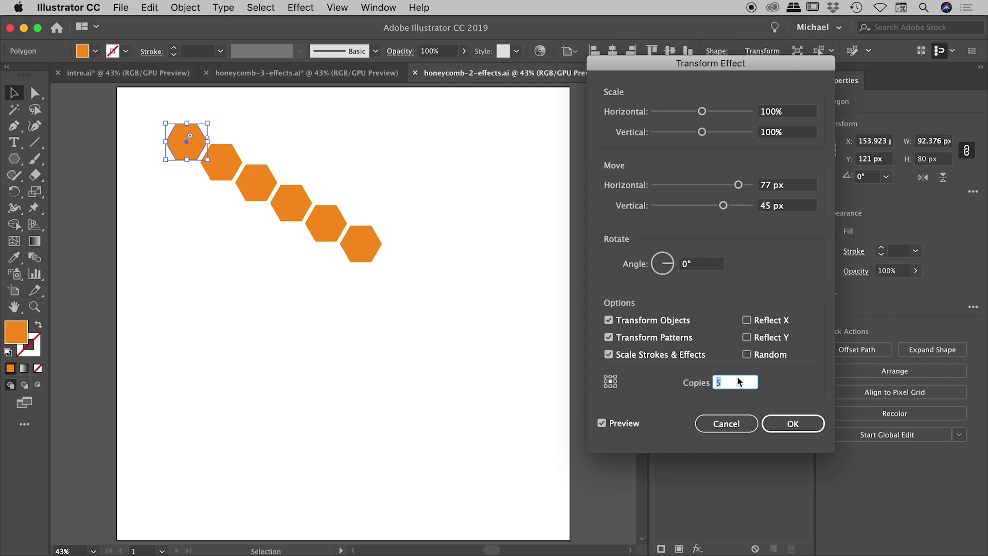
key("Down")
key("Down")
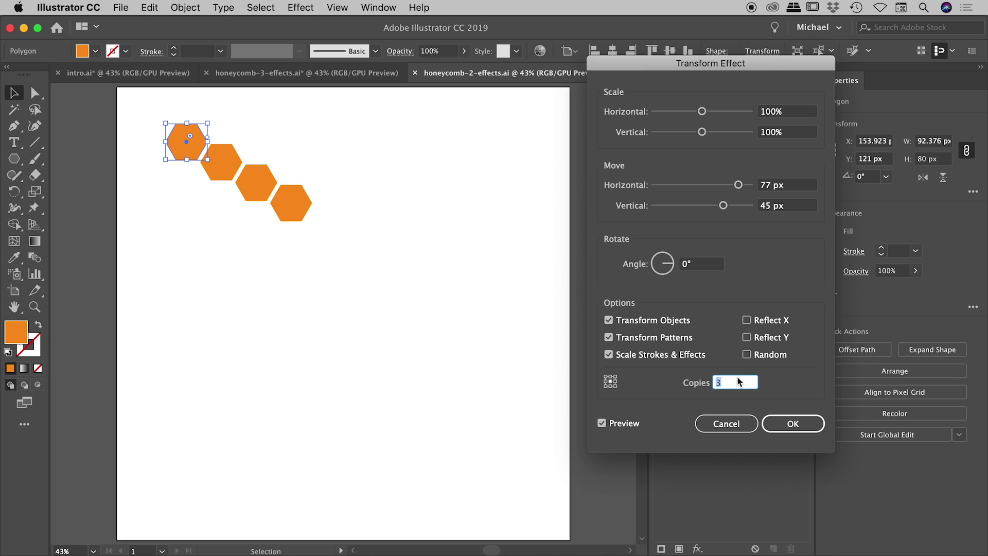
- Turn on Reflect X, raise Copies to 17 and apply the effect
left_click(772, 322)
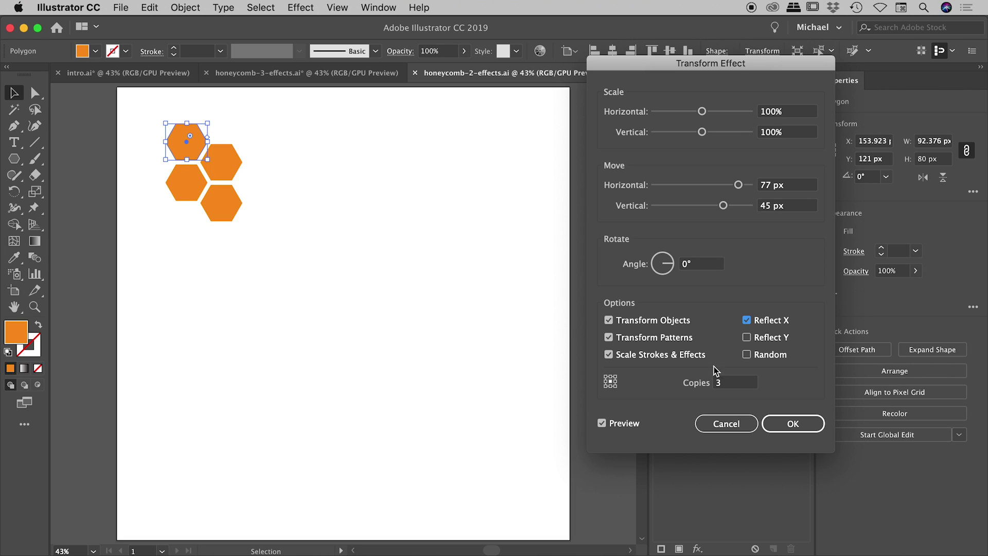
left_click(737, 384)
key("Up")
key("Up")
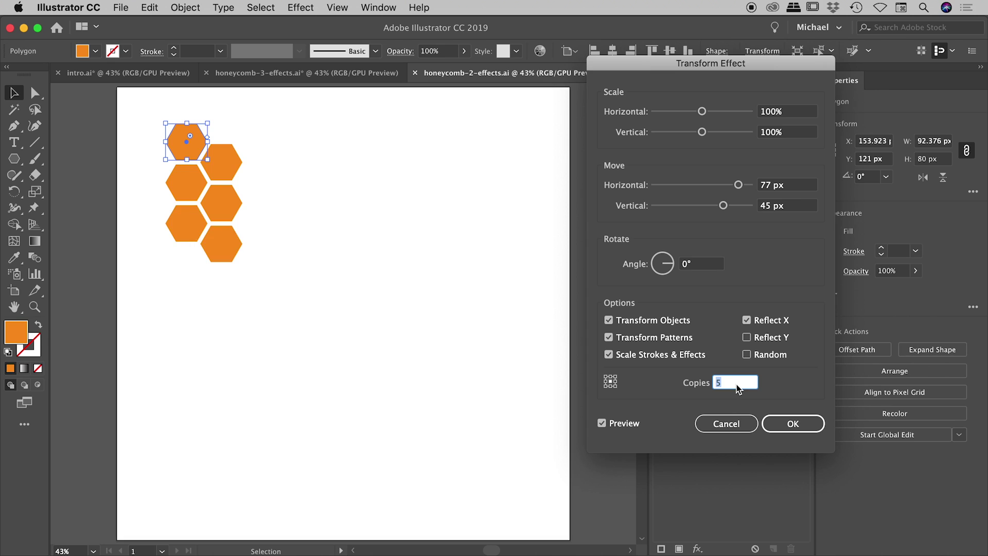
key("Up")
key("Up")
key("Up")
key("Up")
key("Up")
key("Up")
key("Up")
key("Up")
key("Up")
key("Up")
key("Up")
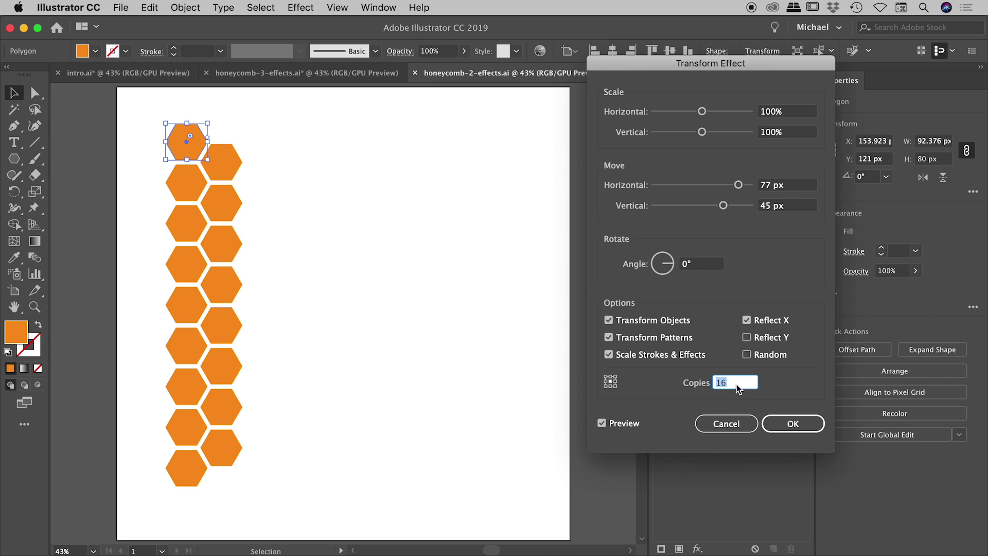
key("Up")
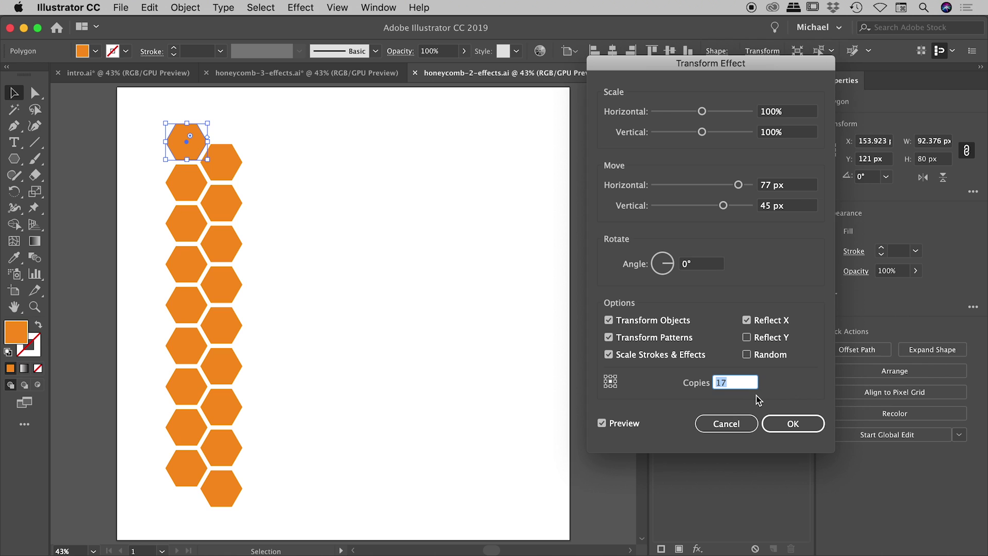
left_click(788, 423)
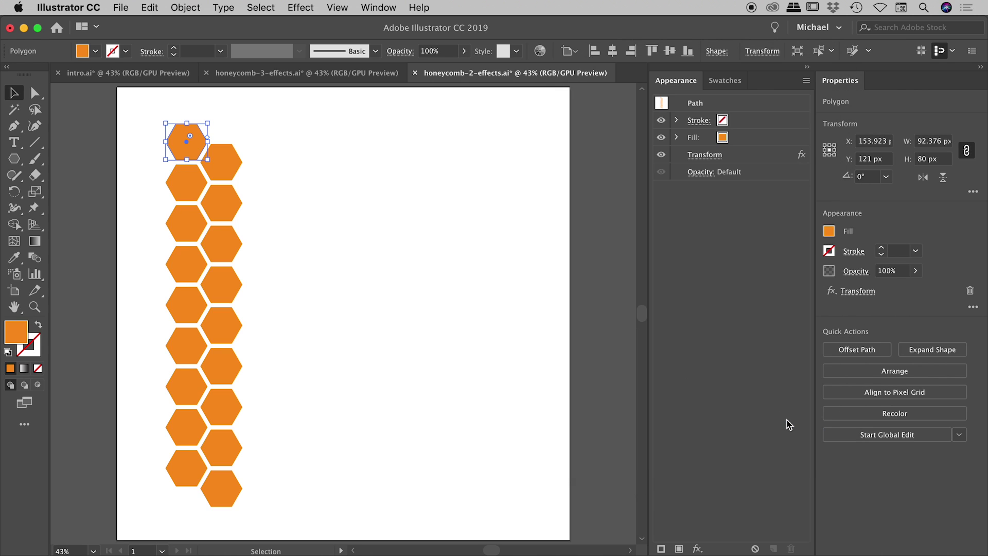
- Add a second Transform effect instance via Apply New Effect with Preview on
left_click(303, 6)
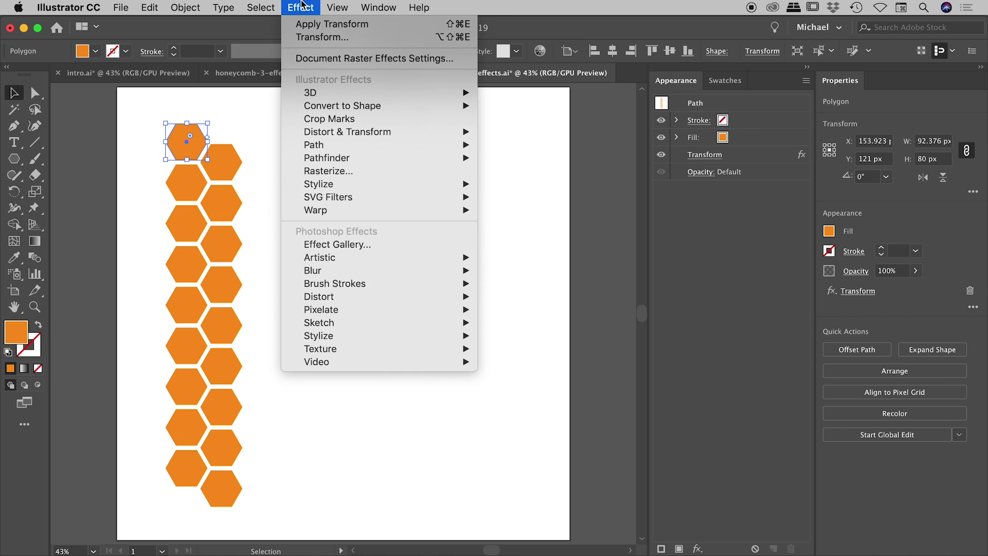
mouse_move(371, 131)
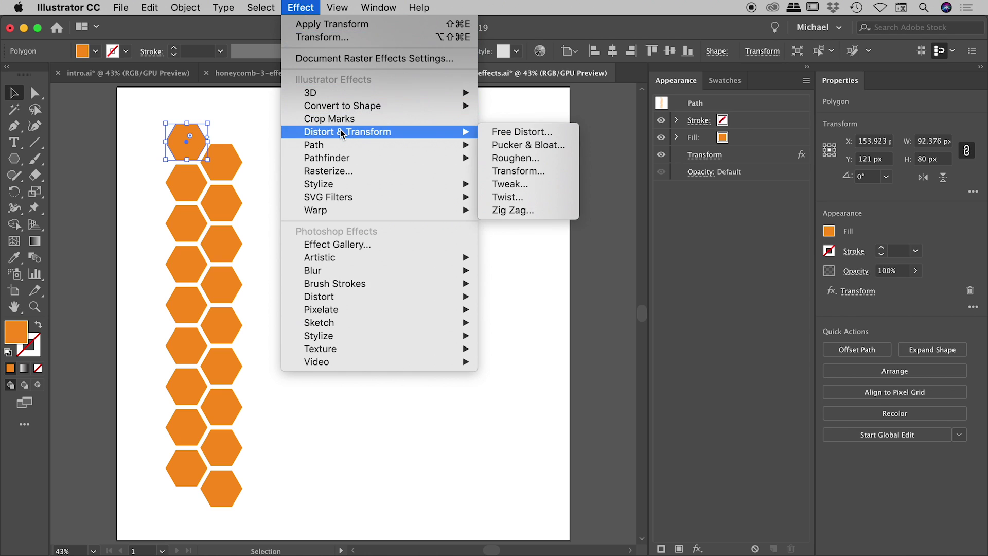
left_click(543, 172)
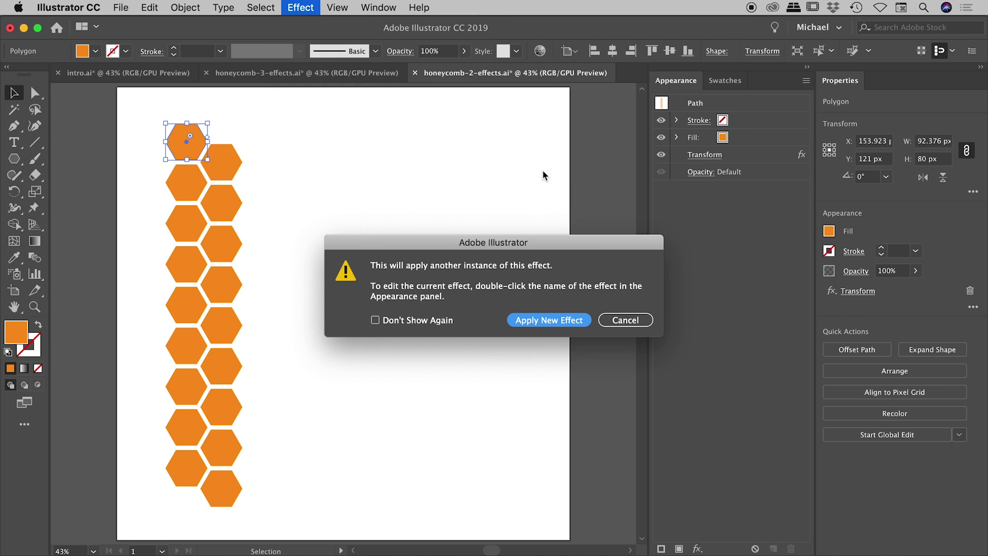
left_click(538, 321)
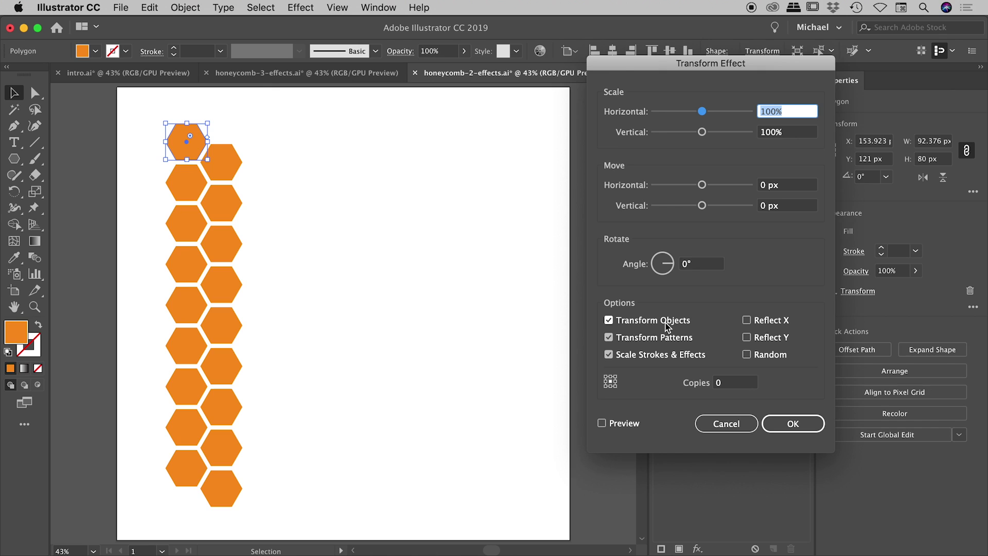
left_click(629, 423)
- Set Move Horizontal to 154 px and Copies to 4, then click OK
left_click(766, 185)
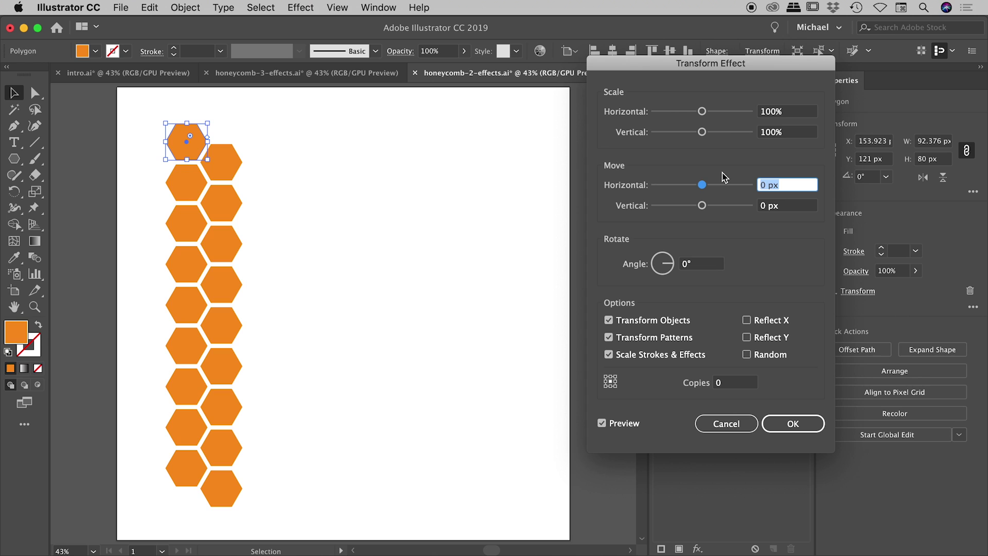
type("154")
key("Tab")
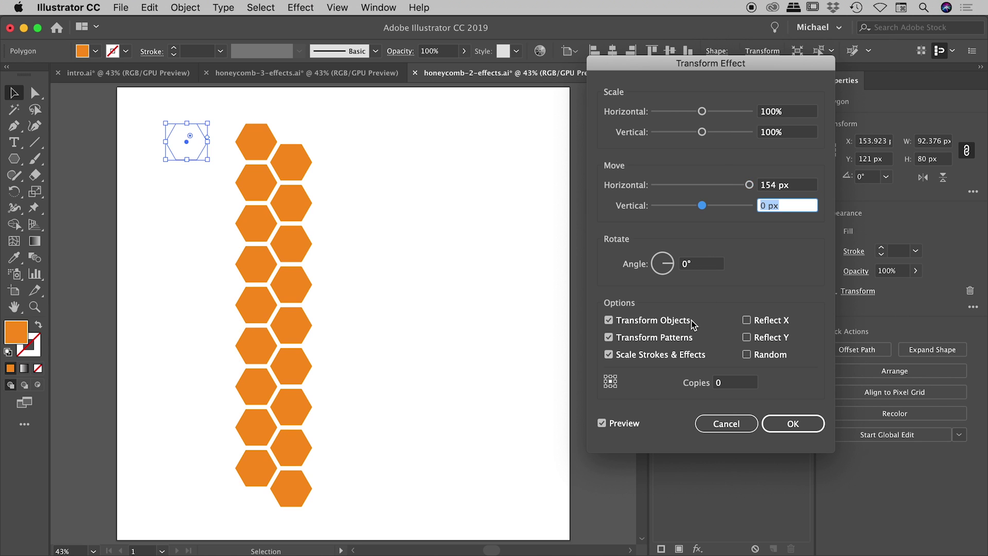
left_click(744, 384)
key("Up")
key("Up")
key("Up")
key("Up")
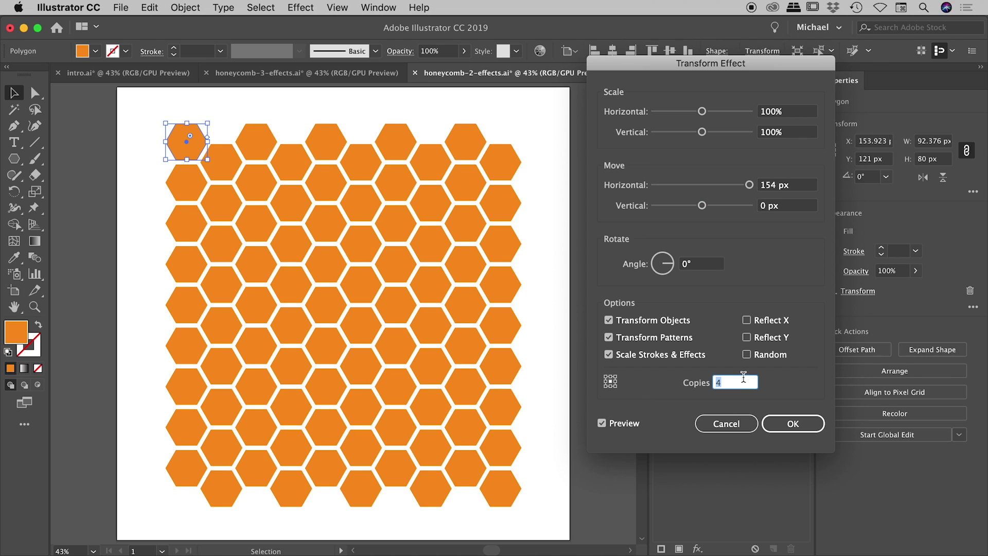
left_click(816, 423)
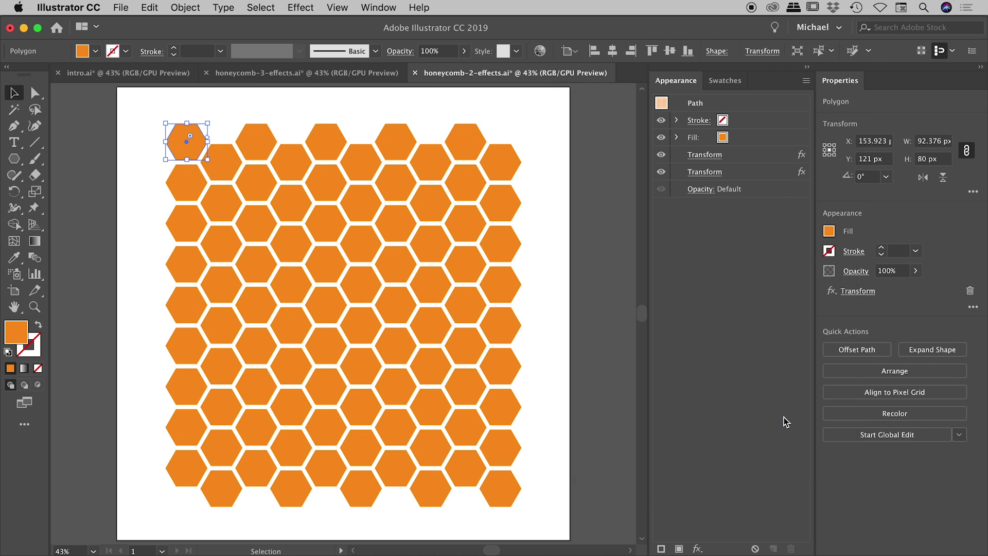
left_click(137, 124)
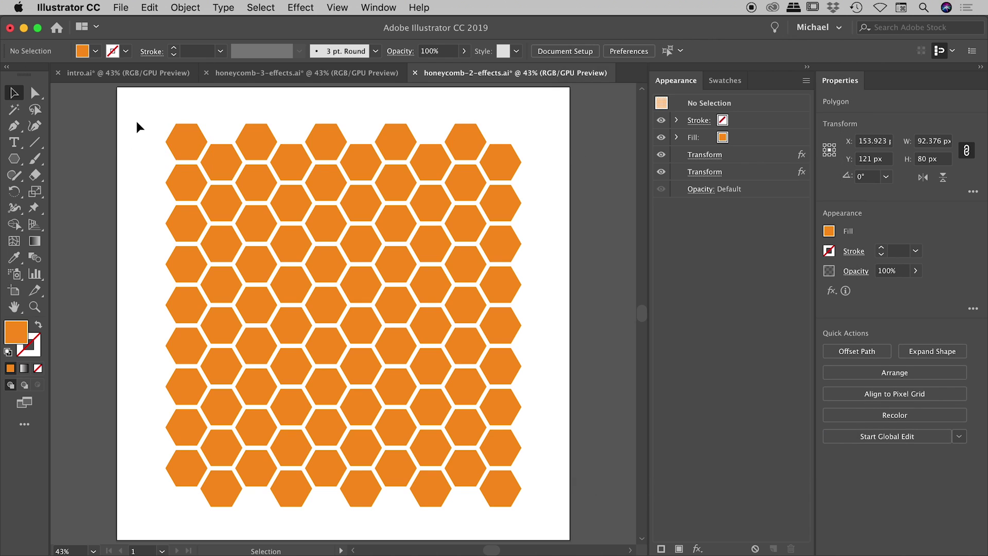
left_click(316, 69)
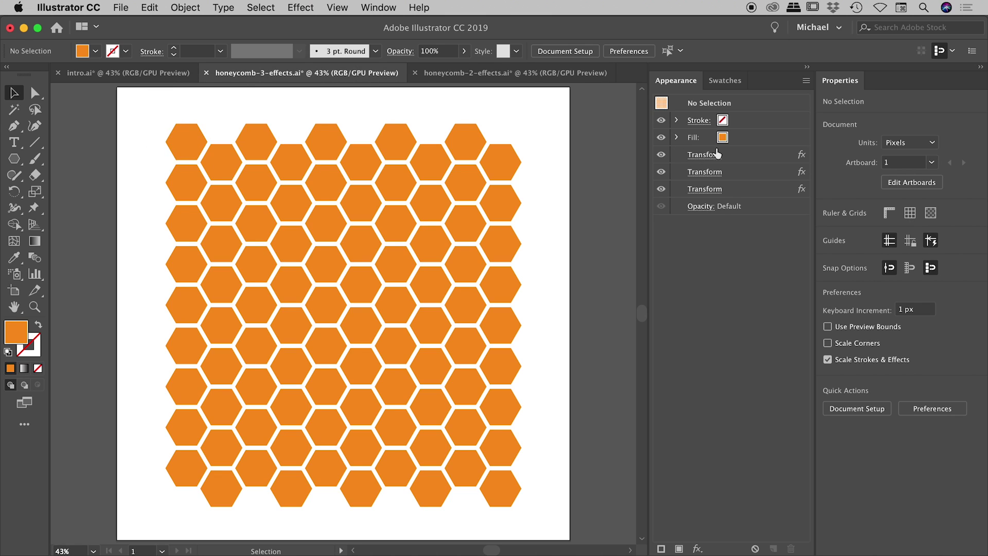
left_click(495, 77)
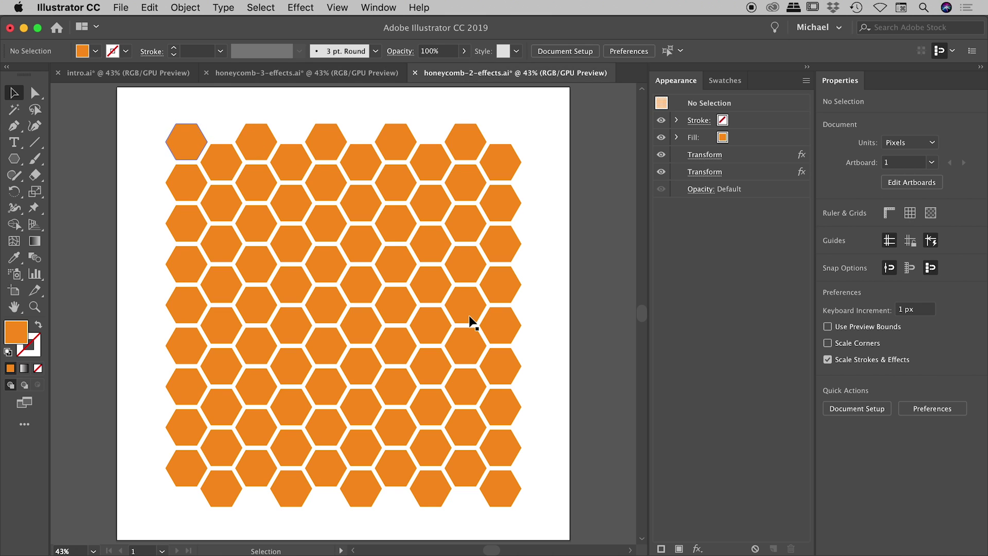
left_click(327, 73)
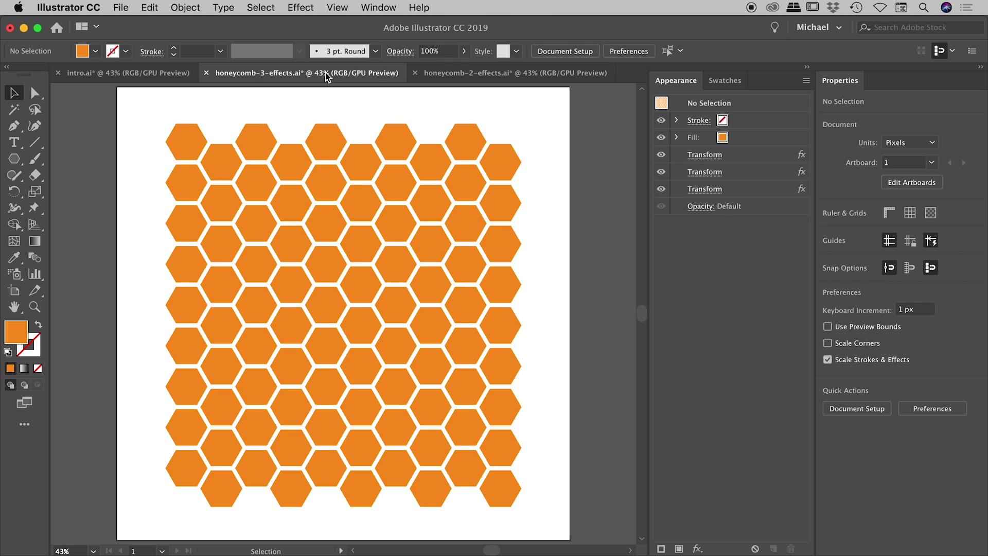
left_click(505, 77)
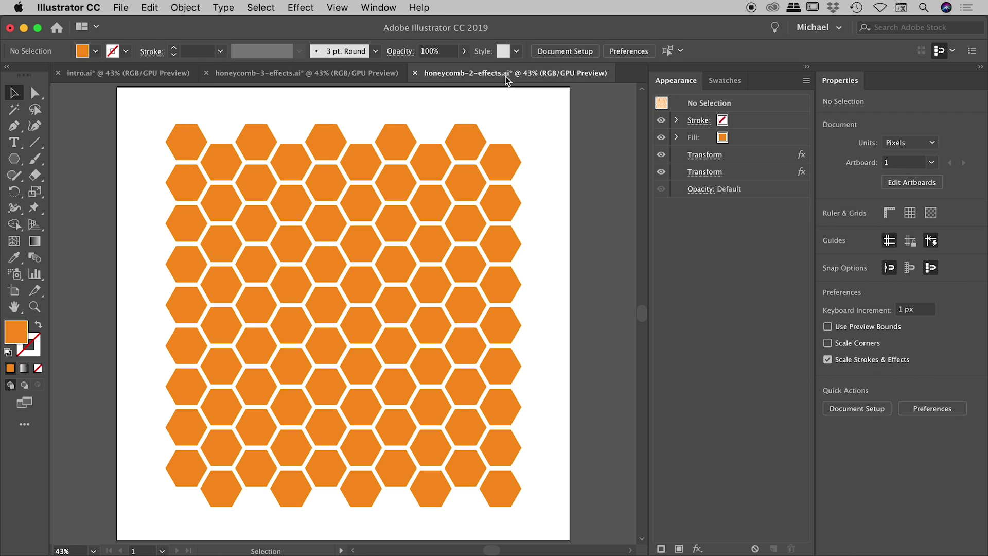